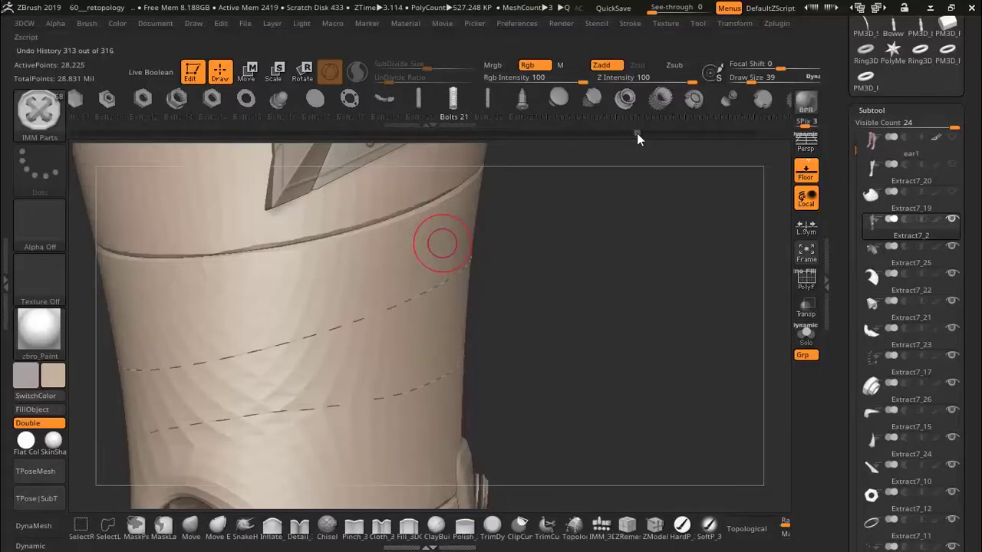
Restore the extruded strap around the boot shaft from the undo history and select the IMM Curve brush
mouse_move(668, 131)
left_mouse_down()
mouse_move(763, 119)
mouse_move(747, 121)
left_mouse_up()
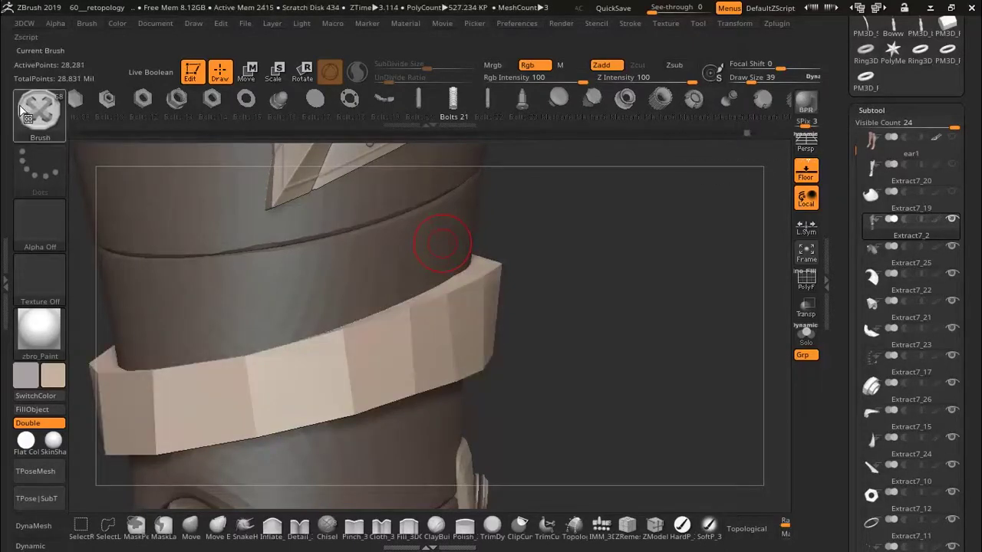
left_click(27, 113)
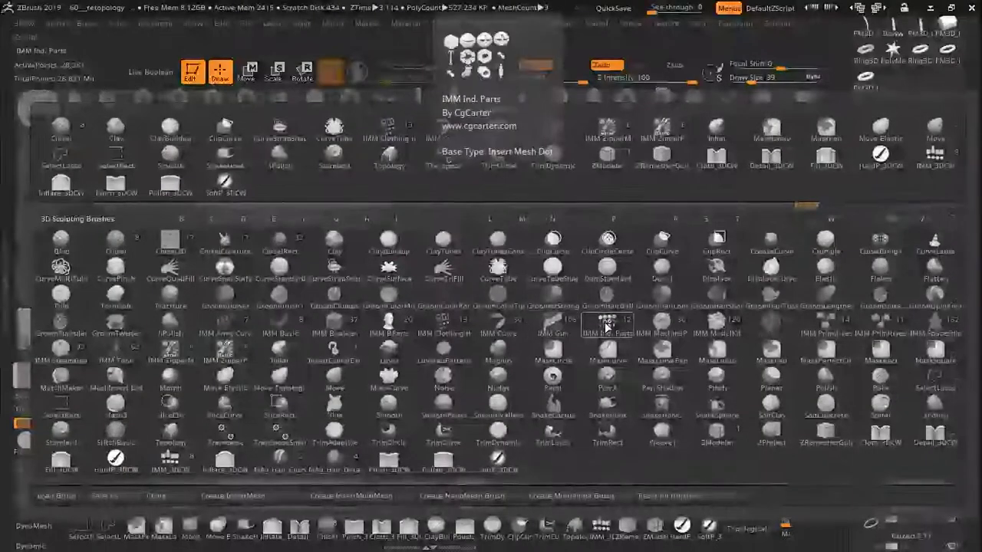
left_click(443, 332)
left_click(85, 99)
left_click_drag(421, 329, 451, 361)
left_click(37, 114)
left_click(393, 221)
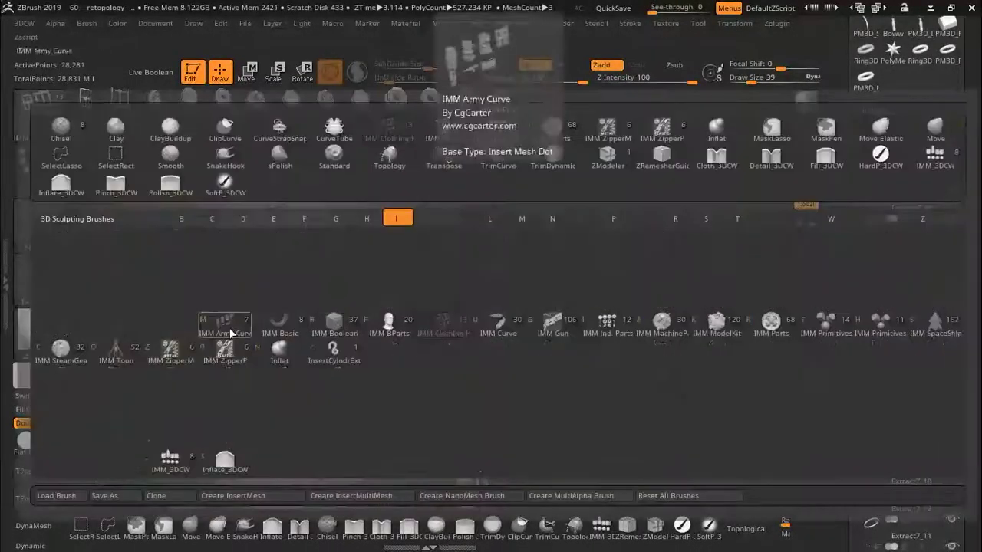
left_click(498, 324)
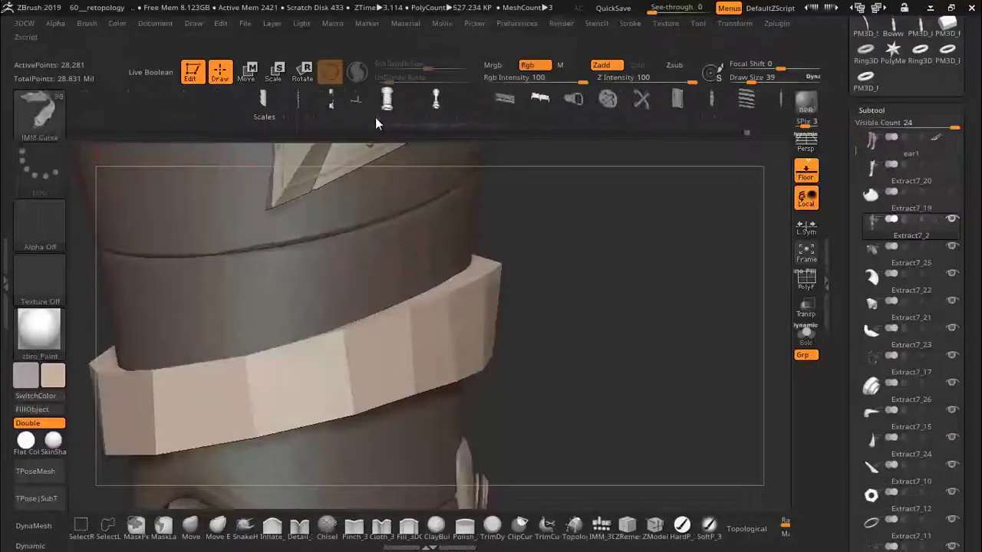
Undo a trial Boot Eyelet insert on the strap and refine the strap's mesh with the ZModeler brush
left_click_drag(440, 338, 501, 324)
key("ctrl+z")
key("b")
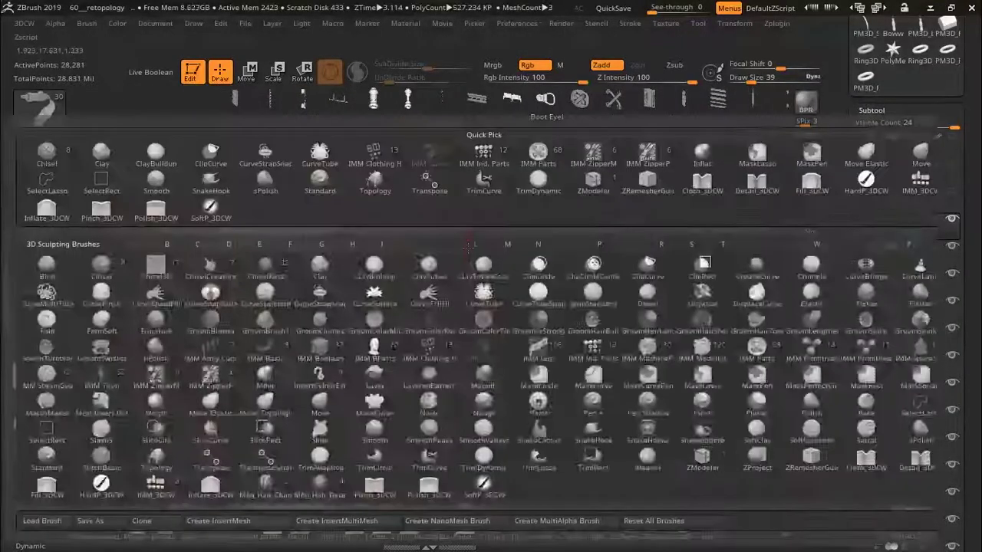
key("z")
key("m")
right_click_drag(412, 330, 413, 353, "ctrl")
With the IMM Curve brush, lay a Boot Eyelet curve along the middle of the strap, redrawing misplaced strokes
key("b")
key("i")
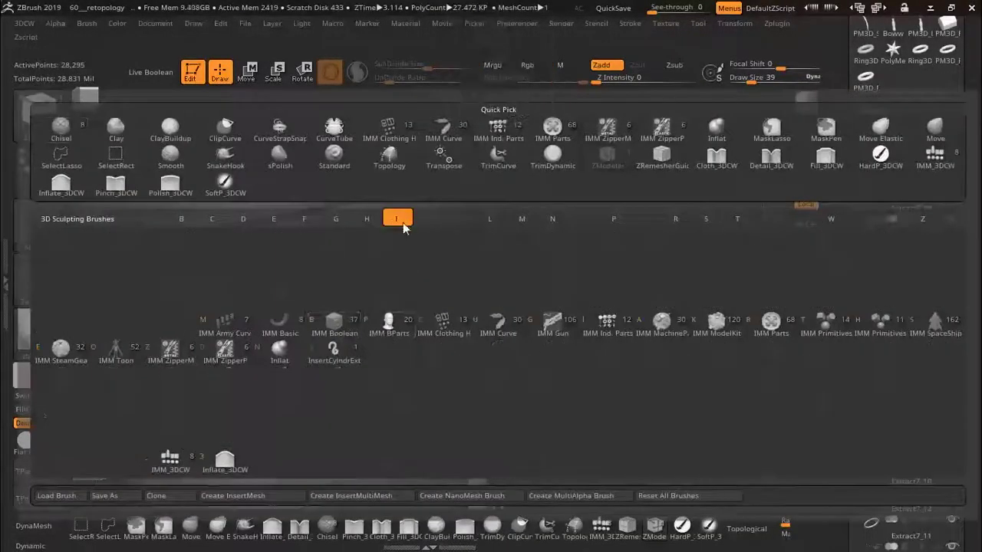
left_click(495, 332)
left_click_drag(423, 361, 402, 362)
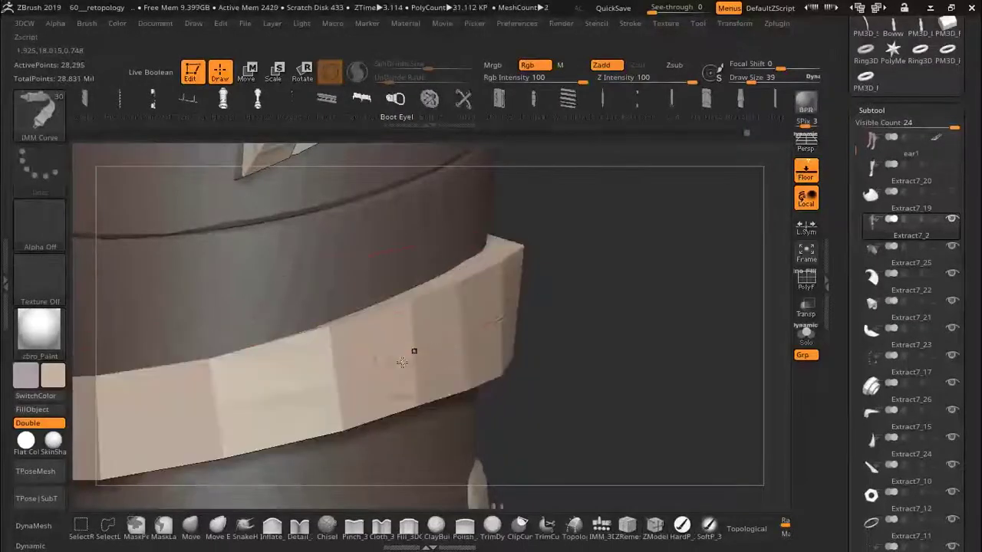
key("ctrl+z")
right_click_drag(592, 292, 464, 341, "ctrl")
left_click_drag(490, 330, 154, 449)
mouse_move(177, 361)
right_mouse_down()
mouse_move(386, 343)
mouse_move(528, 370)
right_mouse_up()
left_click_drag(727, 386, 249, 285)
key("ctrl+z")
mouse_move(471, 358)
left_mouse_down()
mouse_move(329, 325)
mouse_move(249, 293)
left_mouse_up()
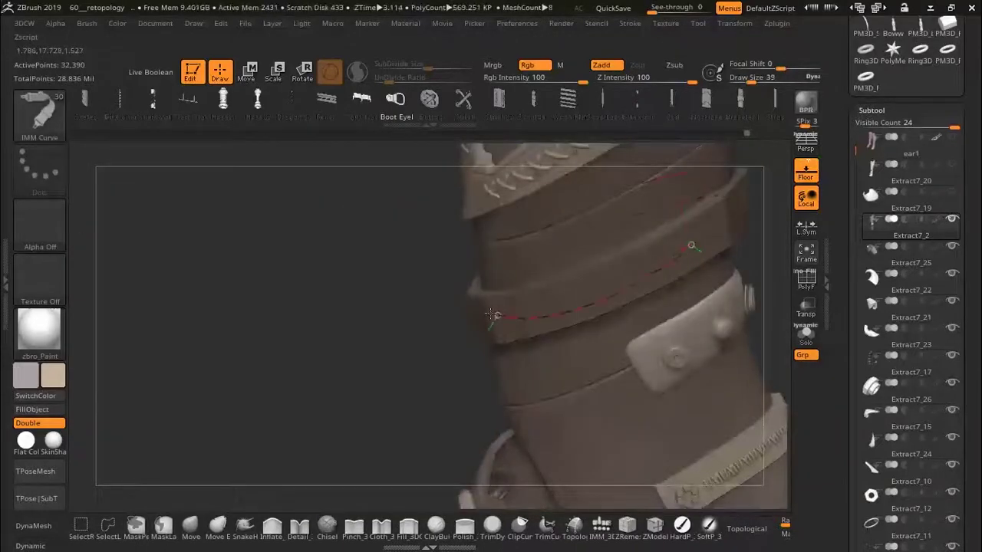
Extend the Boot Eyelet row around the next side of the strap at draw size 12
right_click_drag(490, 315, 381, 306)
left_click_drag(381, 307, 425, 300)
right_click_drag(425, 300, 402, 305)
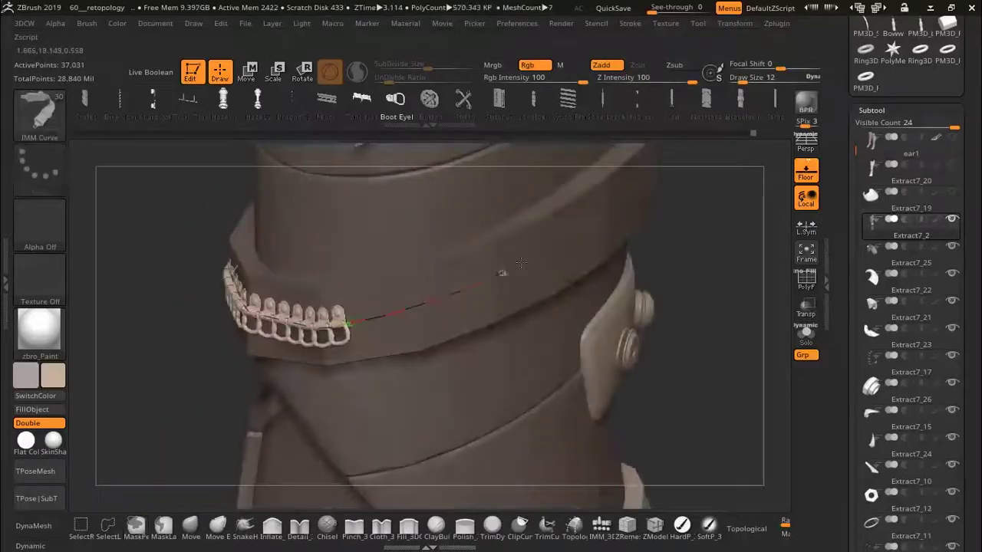
right_click_drag(504, 263, 220, 257)
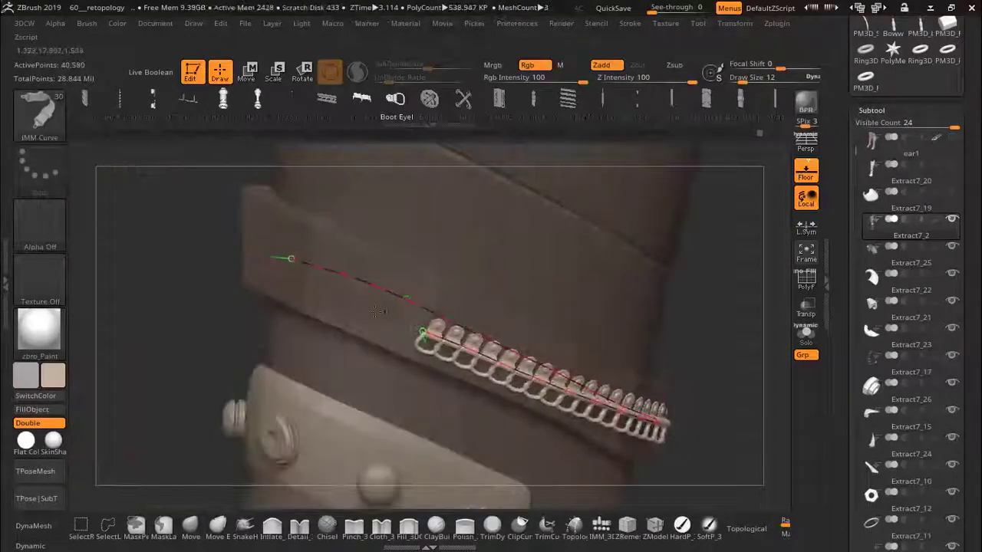
Try to continue the Boot Eyelet row along the far side of the strap
mouse_move(281, 258)
right_mouse_down()
mouse_move(362, 281)
mouse_move(209, 222)
right_mouse_up()
left_click_drag(182, 207, 340, 290)
key("ctrl+z")
mouse_move(340, 290)
right_mouse_down()
mouse_move(368, 332)
mouse_move(333, 327)
right_mouse_up()
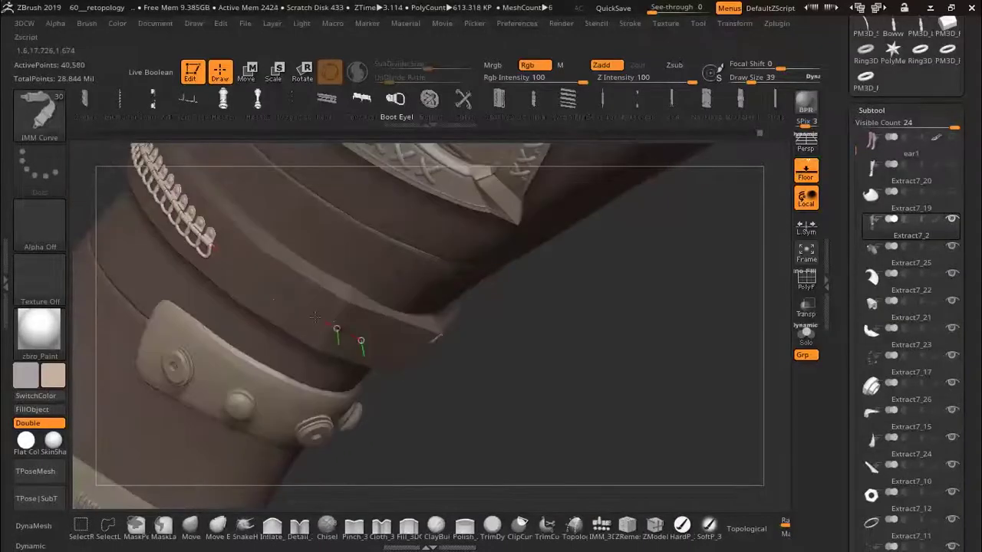
left_click_drag(361, 340, 363, 341)
right_click_drag(362, 341, 394, 333)
key("ctrl+z")
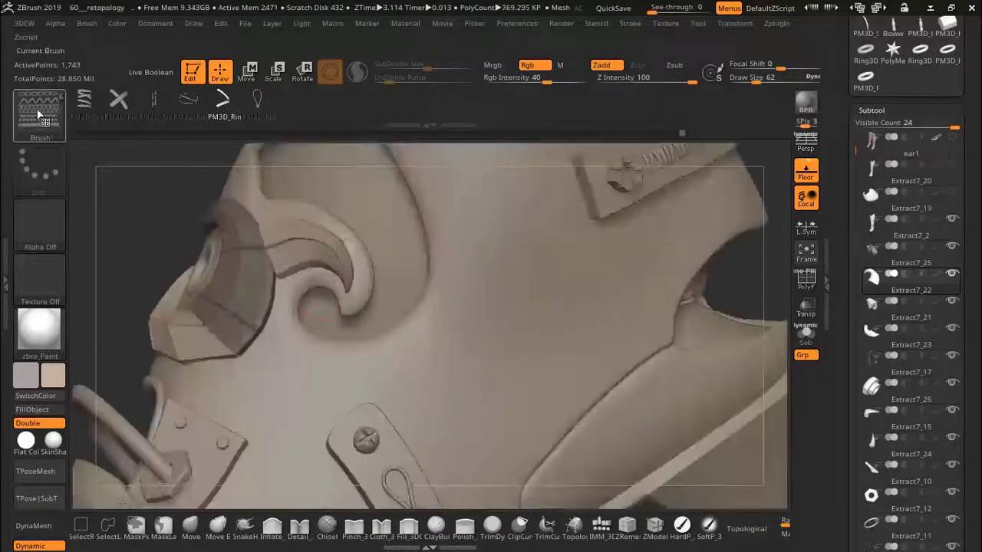
With the Topology brush at draw size 12, outline a curved strip following the boot's swirl cutout
left_click(40, 109)
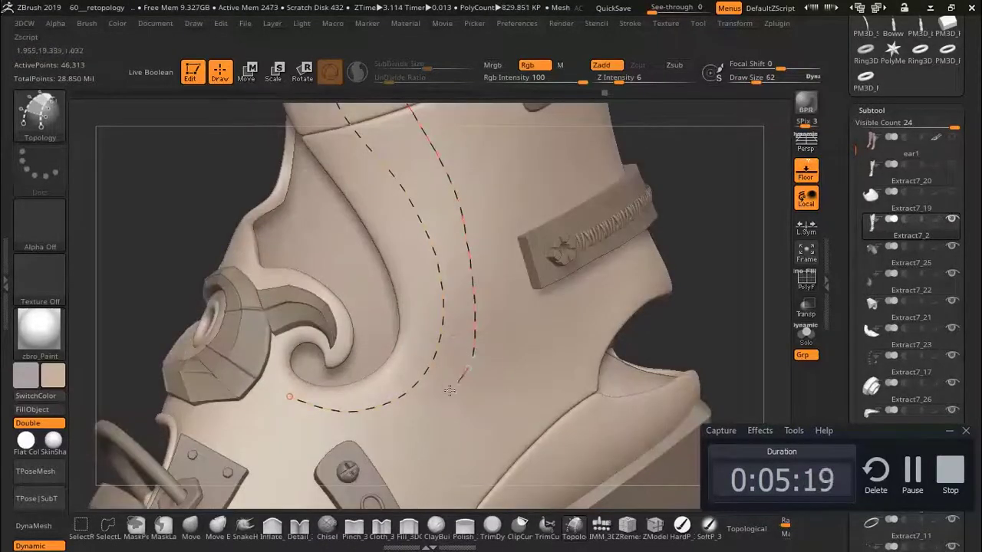
right_click_drag(449, 390, 317, 377, "ctrl")
key("s")
left_click_drag(332, 322, 325, 317)
right_click_drag(463, 131, 466, 247, "alt")
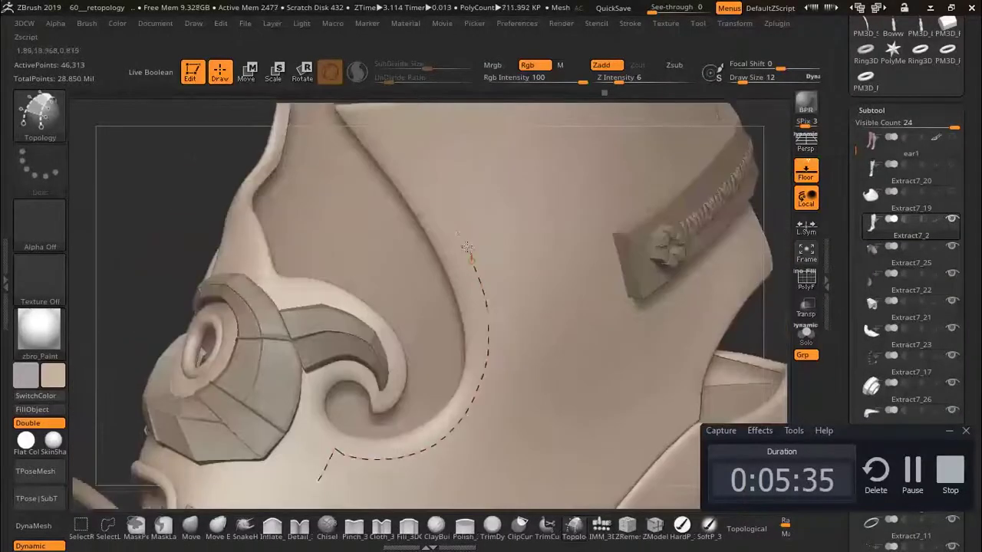
left_click_drag(537, 330, 528, 451)
right_click_drag(528, 451, 331, 373)
left_click_drag(480, 393, 519, 368)
mouse_move(562, 340)
right_mouse_down("ctrl")
mouse_move(515, 306)
mouse_move(507, 399)
right_mouse_up("ctrl")
Draw cross curves between the two outlines to form quad faces along the lower bend of the strip
left_click_drag(260, 335, 232, 434)
right_click_drag(235, 339, 230, 375, "ctrl")
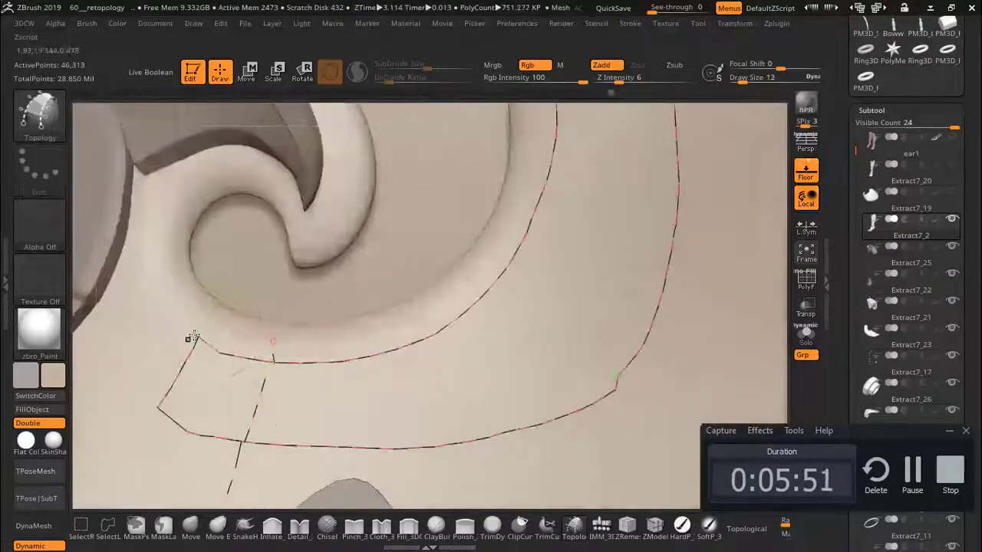
left_click(194, 336)
key("ctrl+z")
right_click_drag(230, 341, 370, 314, "alt")
left_click_drag(361, 314, 322, 447)
left_click_drag(478, 313, 465, 423)
left_click_drag(521, 299, 560, 457)
right_click_drag(579, 269, 427, 253, "alt")
left_click_drag(427, 253, 554, 426)
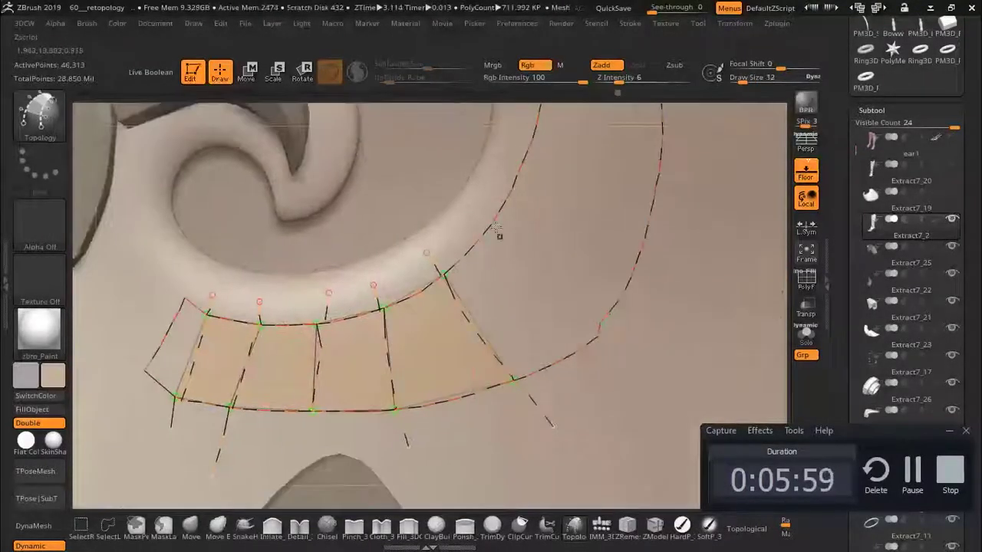
left_click_drag(469, 205, 606, 332)
Continue the cross curves up the rising part of the strip beside the swirl cutout
right_click_drag(511, 162, 391, 313, "alt")
left_click_drag(392, 313, 564, 379)
left_click_drag(414, 241, 606, 258)
left_click_drag(394, 293, 597, 276)
left_click_drag(376, 234, 583, 197)
right_click_drag(461, 176, 462, 324, "alt")
left_click_drag(365, 313, 587, 221)
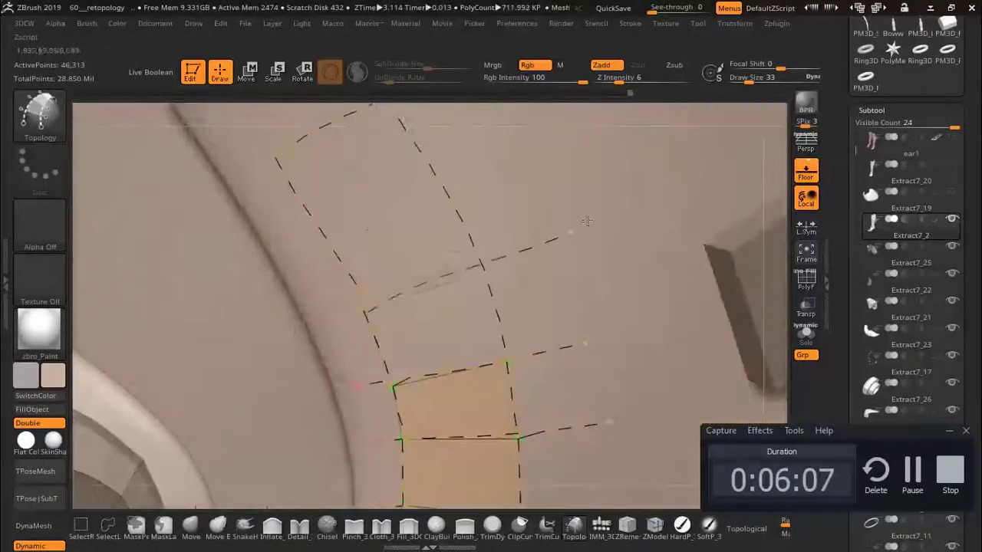
left_click_drag(318, 249, 521, 162)
Close the strip's upper end with final topology curves and minimize the recorder window
right_click_drag(265, 209, 309, 327, "alt")
left_click_drag(331, 319, 524, 217)
right_click_drag(307, 264, 303, 325, "ctrl")
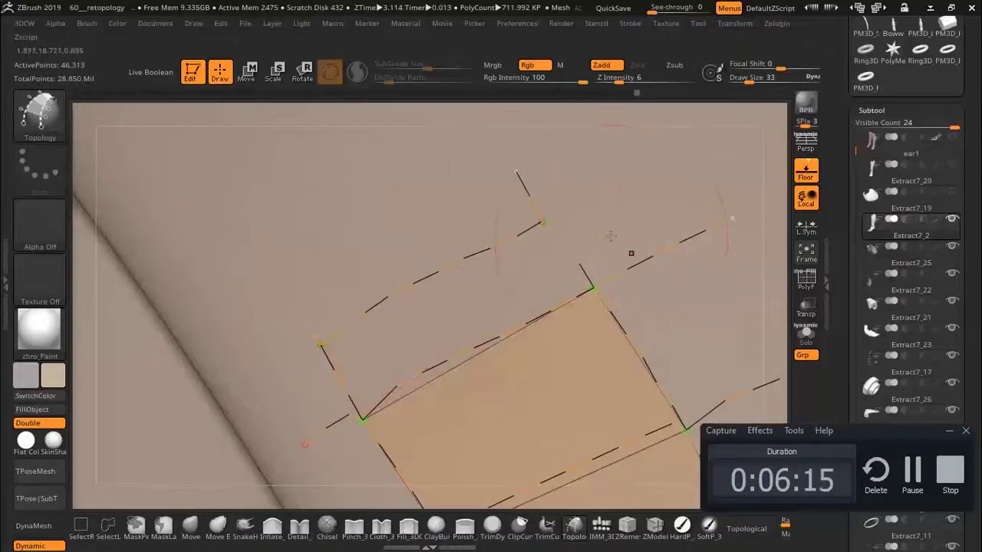
right_click_drag(526, 209, 406, 265, "ctrl")
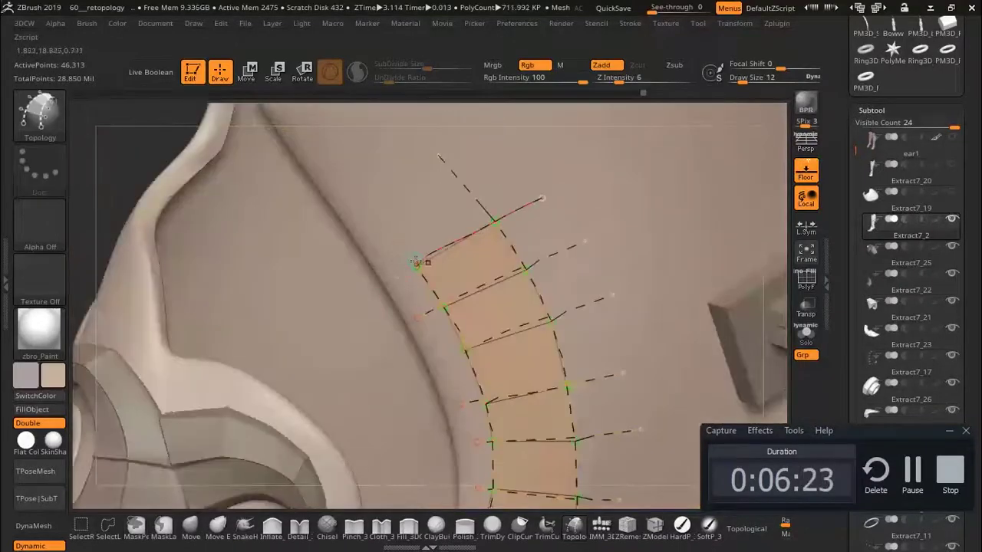
left_click_drag(310, 229, 515, 157)
left_click(948, 432)
Add topology curves that extend the strip's front end beneath the swirl
mouse_move(491, 345)
right_mouse_down("ctrl")
mouse_move(460, 238)
mouse_move(414, 291)
mouse_move(431, 374)
mouse_move(414, 323)
mouse_move(387, 293)
right_mouse_up("ctrl")
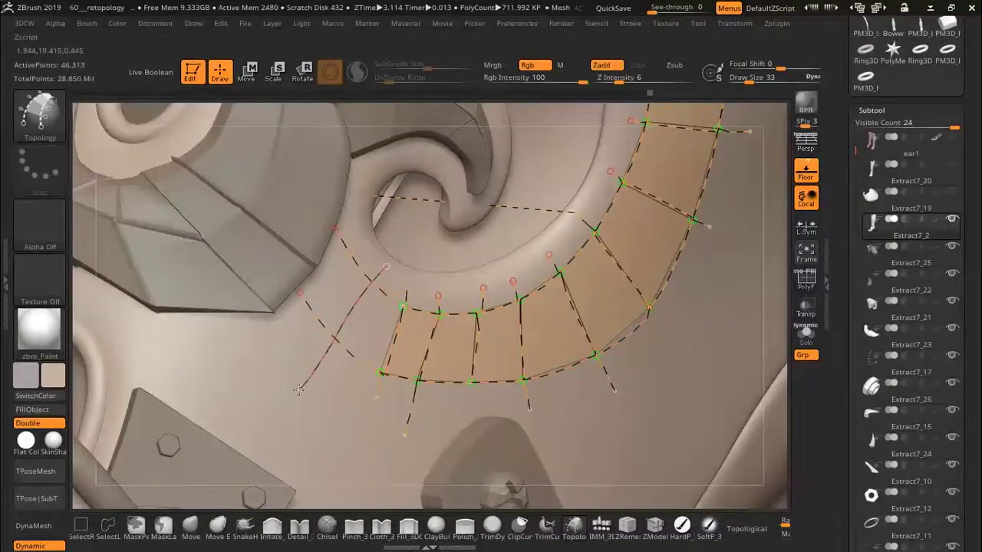
right_click_drag(304, 384, 310, 430, "ctrl")
left_click_drag(345, 218, 286, 299)
right_click_drag(214, 323, 199, 145, "ctrl")
mouse_move(199, 146)
right_mouse_down()
mouse_move(345, 197)
mouse_move(432, 146)
mouse_move(620, 273)
mouse_move(599, 307)
mouse_move(607, 285)
mouse_move(631, 296)
mouse_move(575, 316)
mouse_move(556, 291)
right_mouse_up()
Generate the strip mesh from the topology curves and select the Move brush
left_click(620, 274)
key("ctrl+z")
left_click(606, 285)
key("b")
key("m")
key("v")
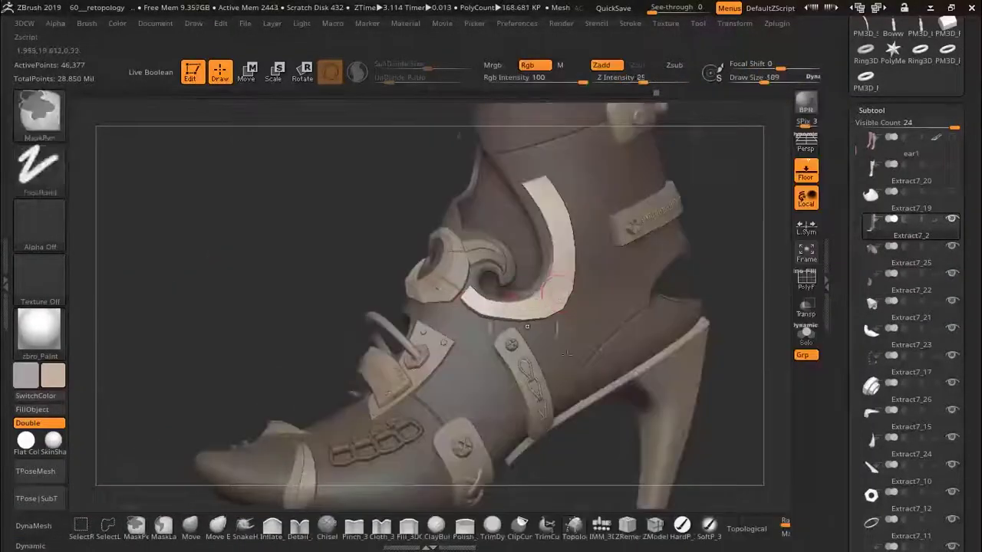
Reshape the curved strip's outline with the Move brush, checking it from several sides
right_click_drag(509, 324, 499, 325, "ctrl")
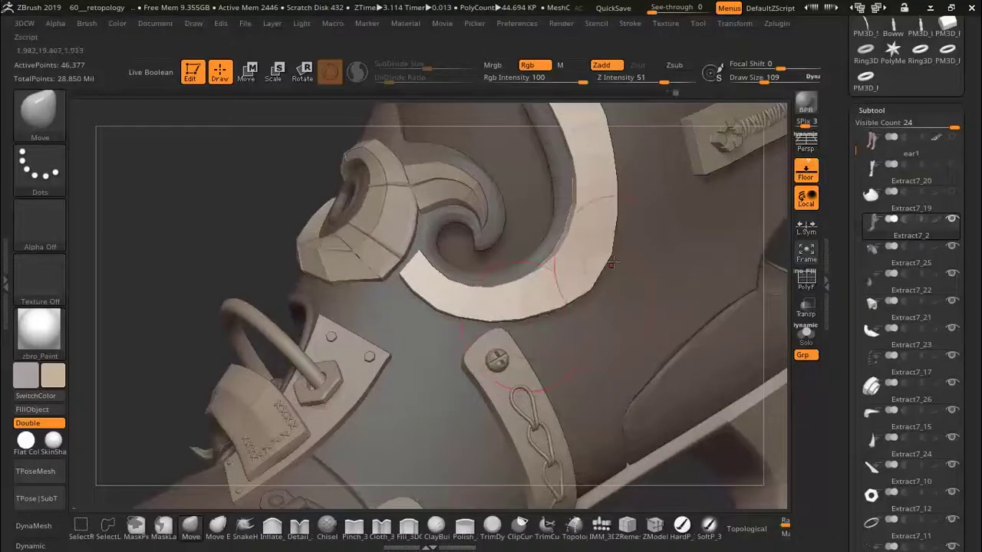
right_click_drag(589, 288, 540, 291)
mouse_move(517, 326)
right_mouse_down()
mouse_move(456, 233)
mouse_move(508, 258)
right_mouse_up()
mouse_move(512, 377)
right_mouse_down()
mouse_move(509, 416)
mouse_move(498, 346)
mouse_move(506, 274)
mouse_move(375, 246)
mouse_move(396, 332)
mouse_move(401, 253)
mouse_move(383, 268)
right_mouse_up()
right_click_drag(337, 418, 429, 291)
Adjust the curved strip with the Scale gizmo and open the Deformation settings
left_click(274, 74)
right_click_drag(460, 345, 482, 333, "shift")
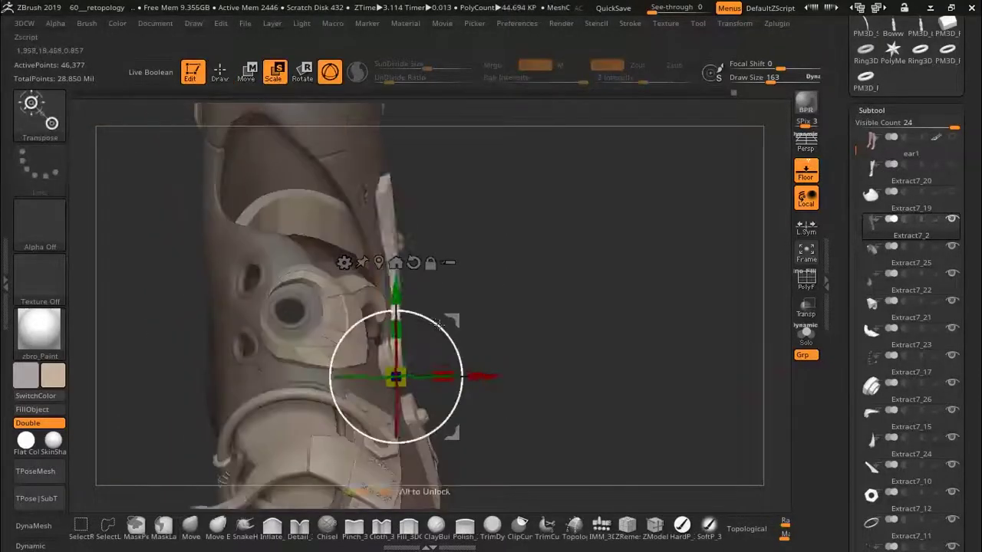
left_click_drag(961, 491, 903, 358)
left_click(878, 416)
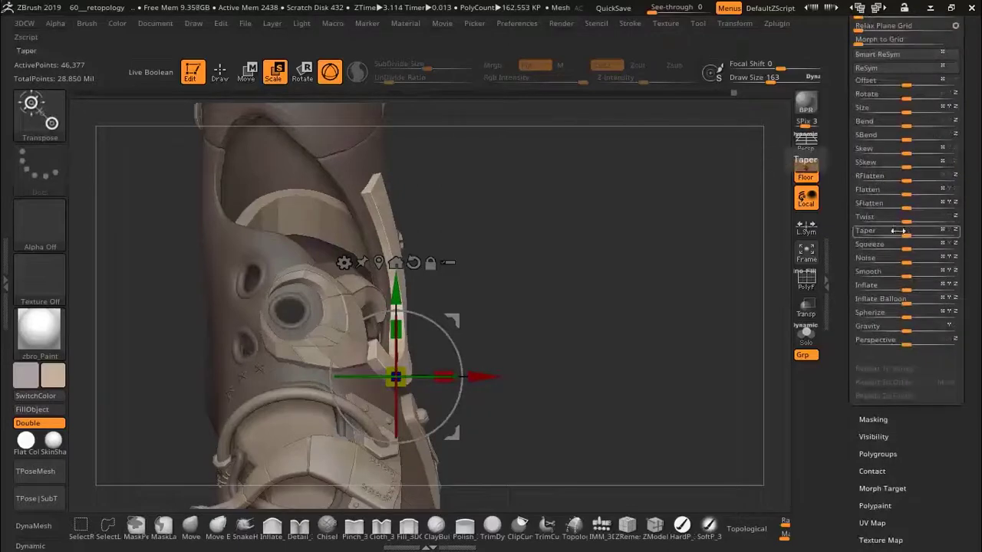
Refine the strip's outer edge and upper end with the Move brush
right_click_drag(507, 230, 497, 377)
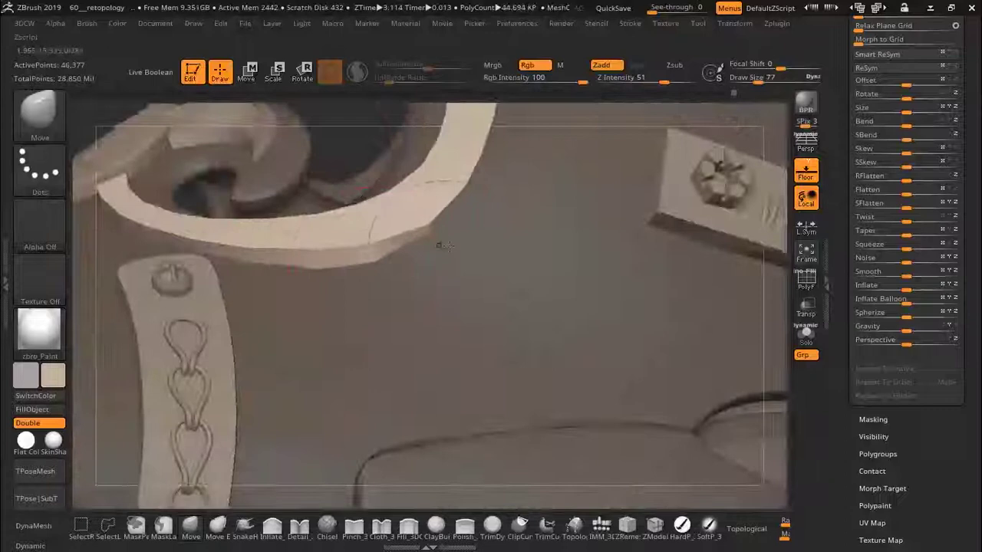
right_click_drag(444, 245, 491, 285)
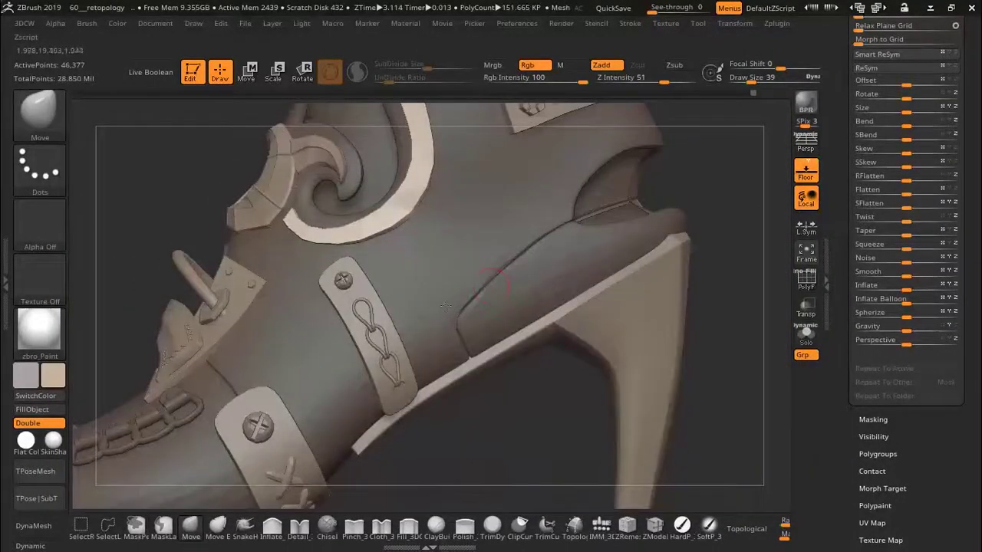
right_click_drag(444, 227, 379, 195)
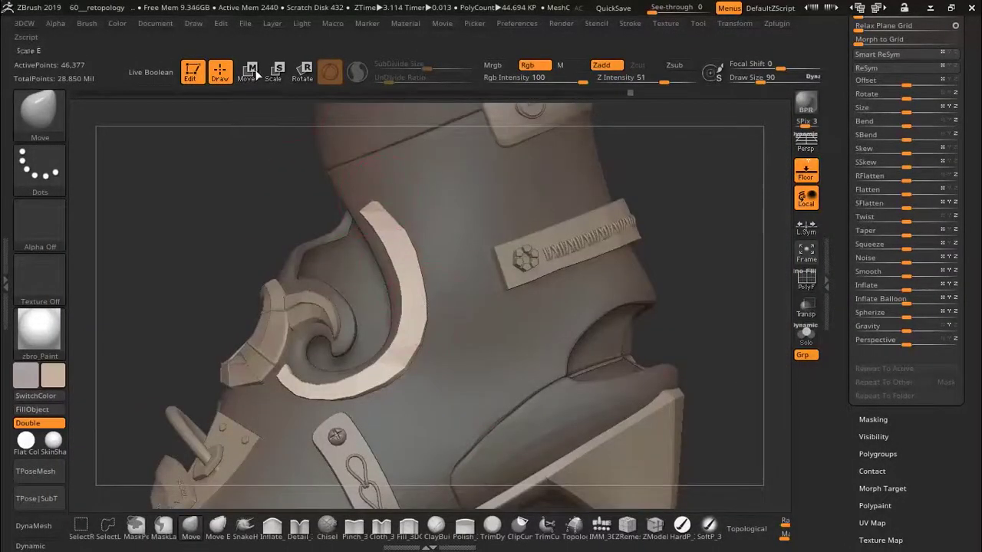
right_click_drag(338, 139, 261, 154)
right_click_drag(384, 307, 421, 390, "ctrl")
Try to rotate the curved strip with a transpose line instead of the gizmo
key("r")
left_click(330, 73)
right_click_drag(309, 267, 468, 406)
right_click_drag(529, 180, 550, 246, "ctrl")
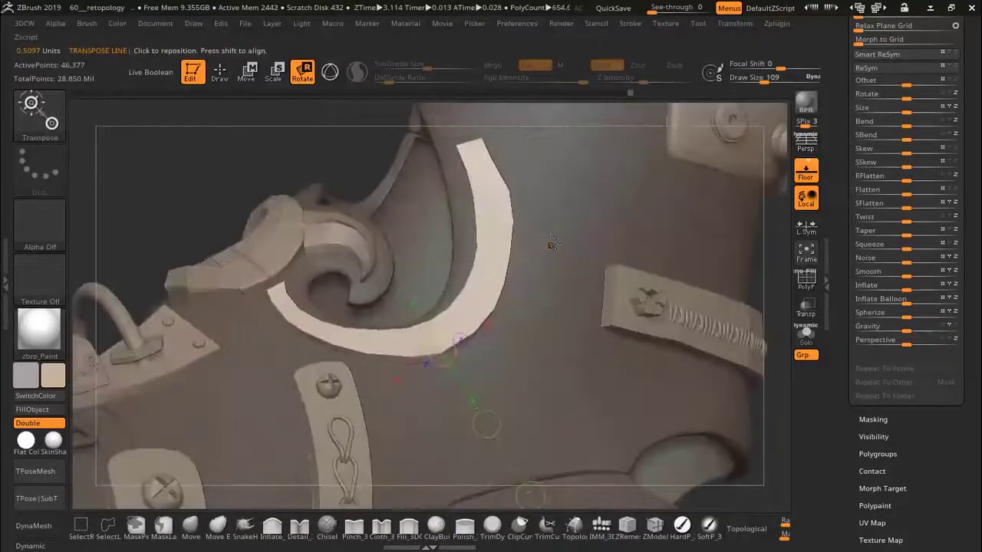
key("d")
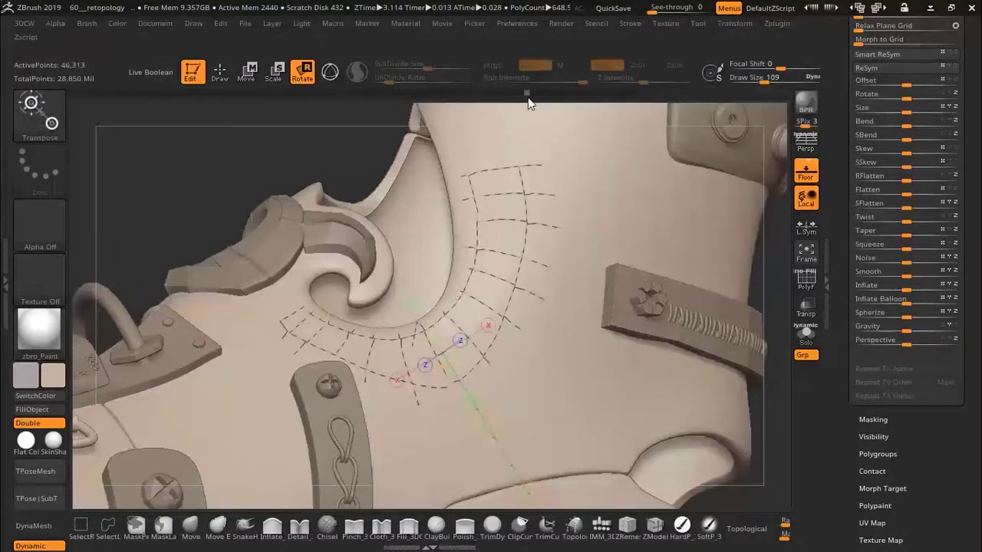
Generate the strip mesh again from the topology curves with the Topology brush at draw size 14
key("b")
key("t")
key("o")
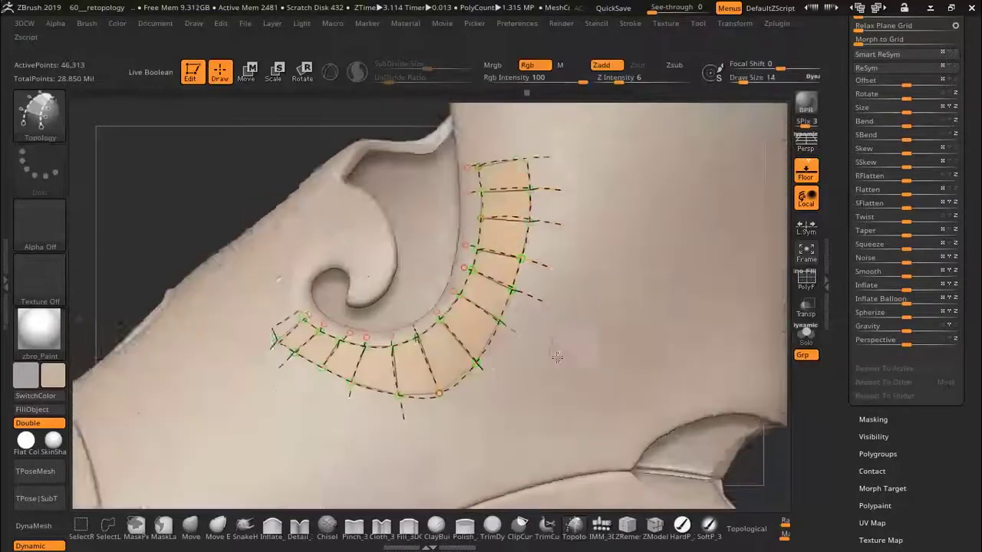
left_click(558, 331)
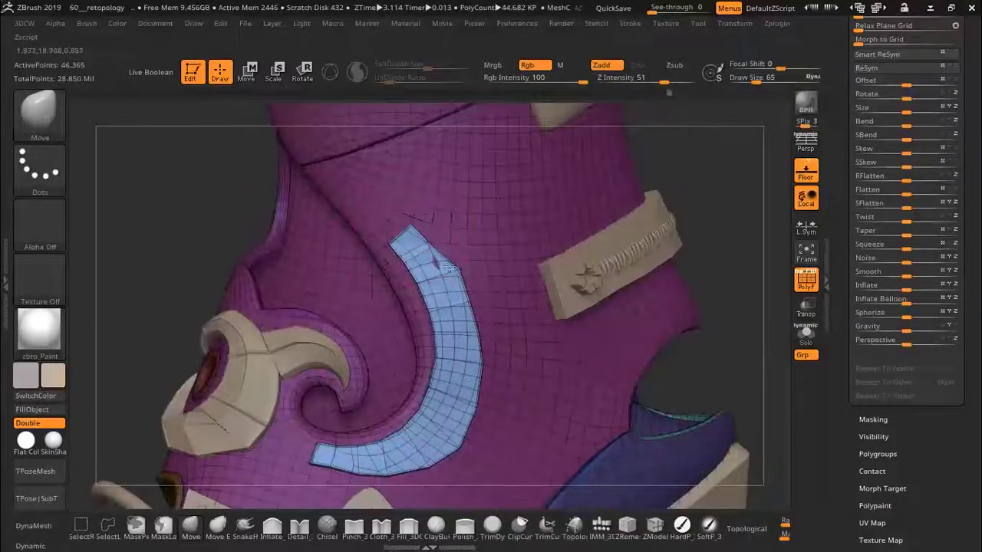
Duplicate the curved strip with the gizmo and shift the copy outward from the swirl cutout
right_click_drag(447, 268, 425, 273)
key("w")
mouse_move(425, 391)
right_mouse_down()
mouse_move(371, 352)
mouse_move(461, 345)
right_mouse_up()
key("y")
right_click_drag(518, 444, 455, 443)
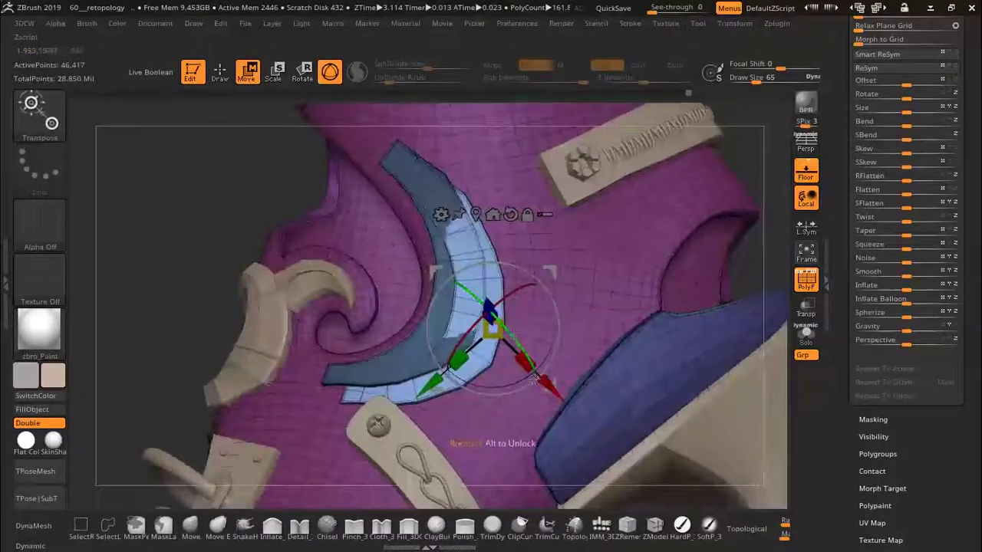
Taper the copied strip's ends into points with the Move brush and split the copy into its own subtool
key("q")
mouse_move(534, 379)
right_mouse_down()
mouse_move(498, 286)
mouse_move(438, 361)
right_mouse_up()
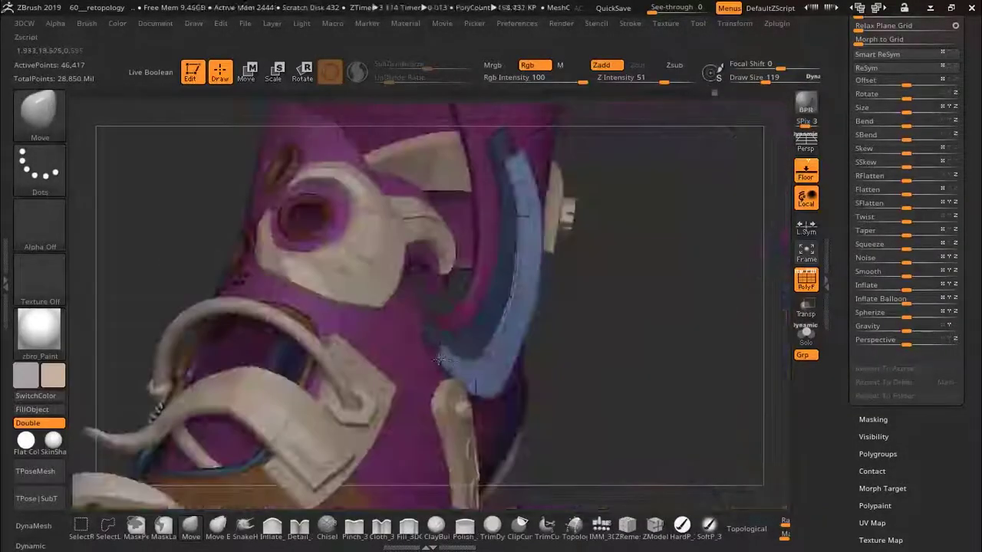
right_click_drag(507, 375, 432, 288)
right_click_drag(455, 229, 432, 207)
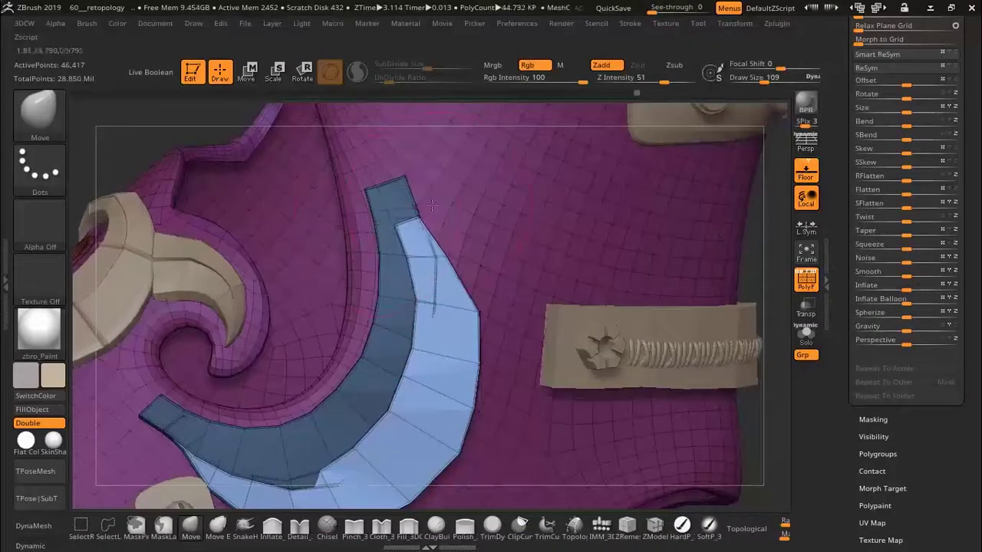
right_click_drag(463, 252, 303, 400)
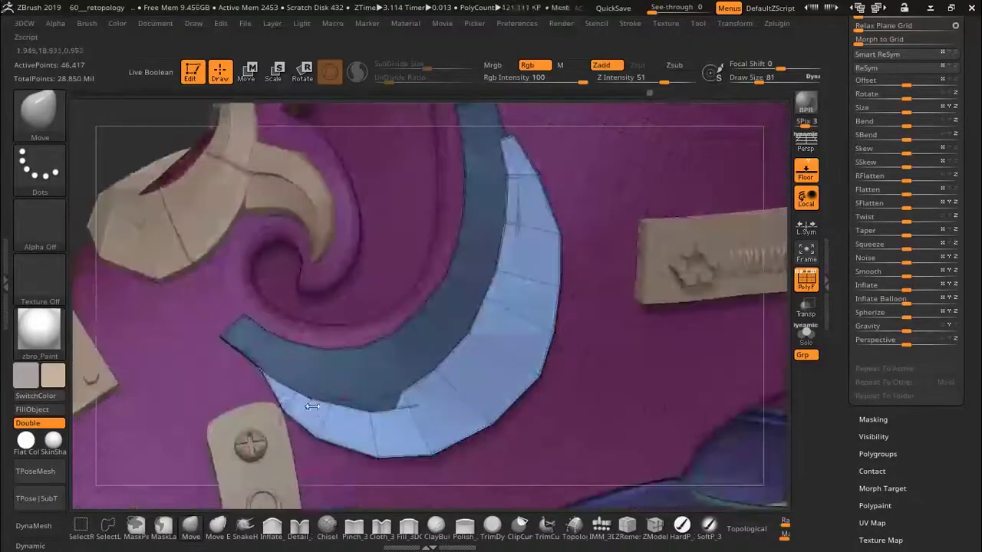
right_click_drag(419, 428, 509, 212)
key("space")
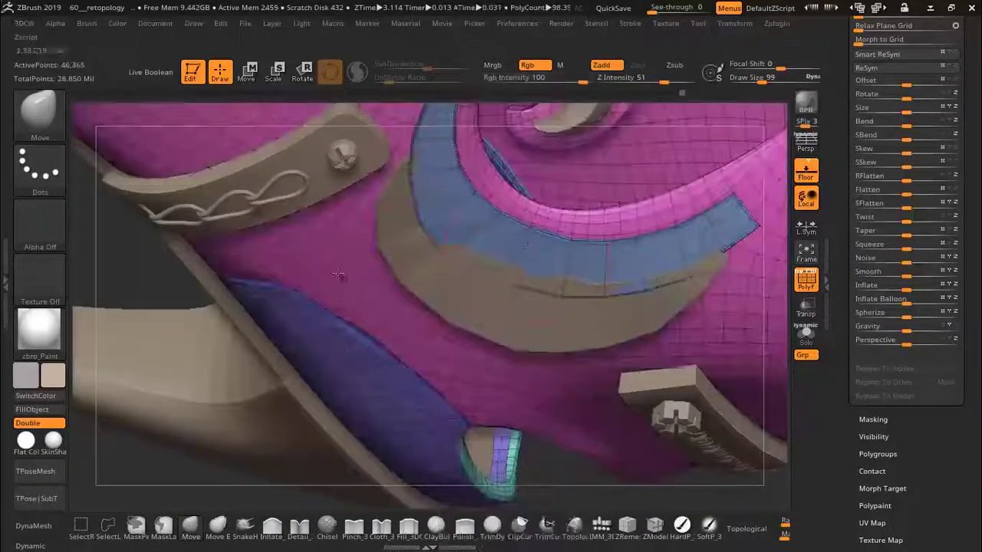
Examine from several angles with polyframe how the split crescent sits against the inner strip along the swirl
left_click(528, 269, "alt")
key("shift+f")
key("shift+f")
mouse_move(528, 270)
right_mouse_down()
mouse_move(473, 244)
mouse_move(513, 263)
mouse_move(526, 253)
mouse_move(516, 264)
right_mouse_up()
left_click(491, 338, "alt")
mouse_move(491, 333)
right_mouse_down()
mouse_move(458, 270)
mouse_move(482, 281)
mouse_move(537, 253)
mouse_move(529, 222)
right_mouse_up()
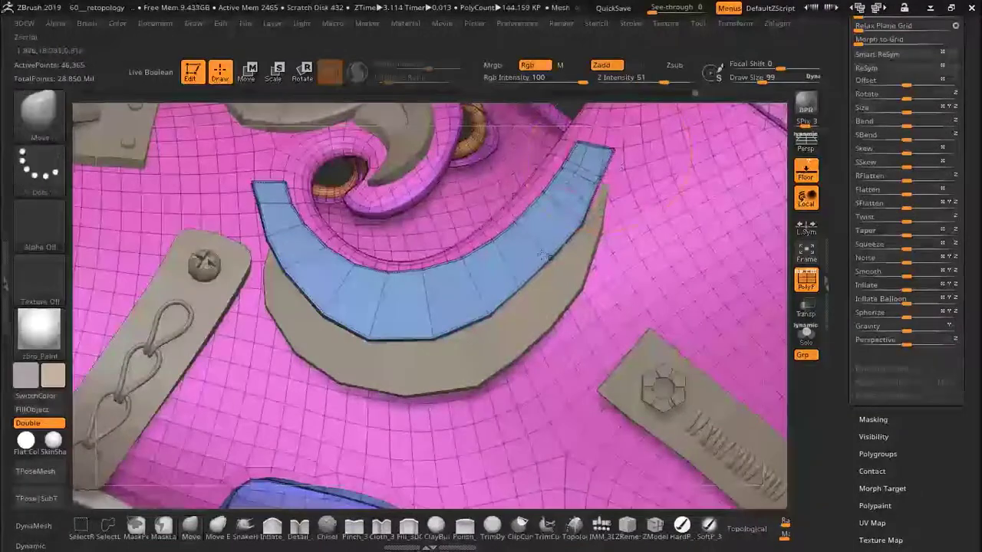
right_click_drag(598, 180, 537, 268)
left_click_drag(566, 299, 566, 294, "shift")
mouse_move(566, 293)
right_mouse_down()
mouse_move(506, 316)
mouse_move(546, 310)
mouse_move(549, 239)
right_mouse_up()
key("space")
Undo the stroke on the redundant crescent copy and delete its subtool, Extract7_28
left_click(526, 346, "alt")
left_click_drag(549, 239, 524, 244)
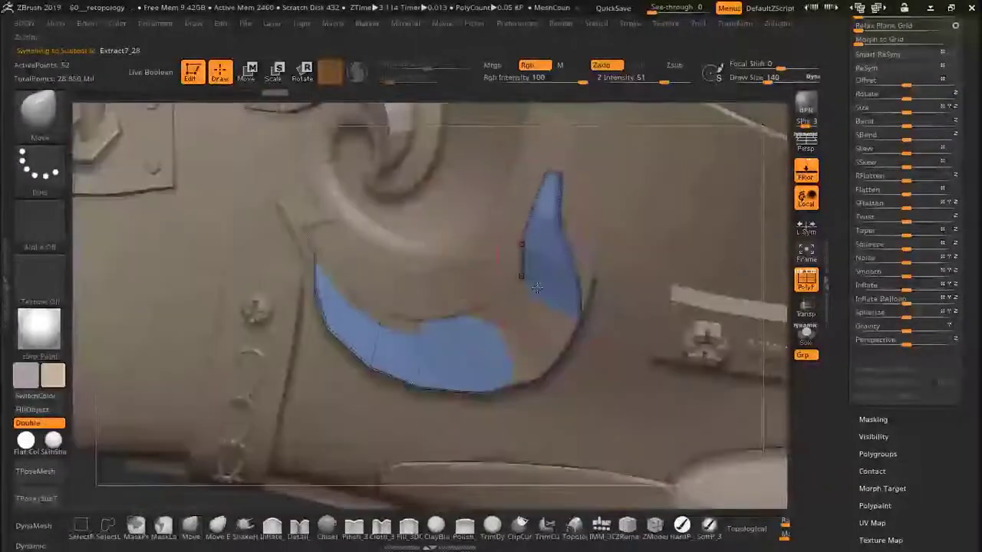
key("ctrl+z")
left_click_drag(912, 55, 912, 140)
left_click(872, 87)
left_click_drag(980, 224, 980, 215)
left_click(867, 467)
left_click(743, 500)
right_click_drag(526, 260, 433, 326)
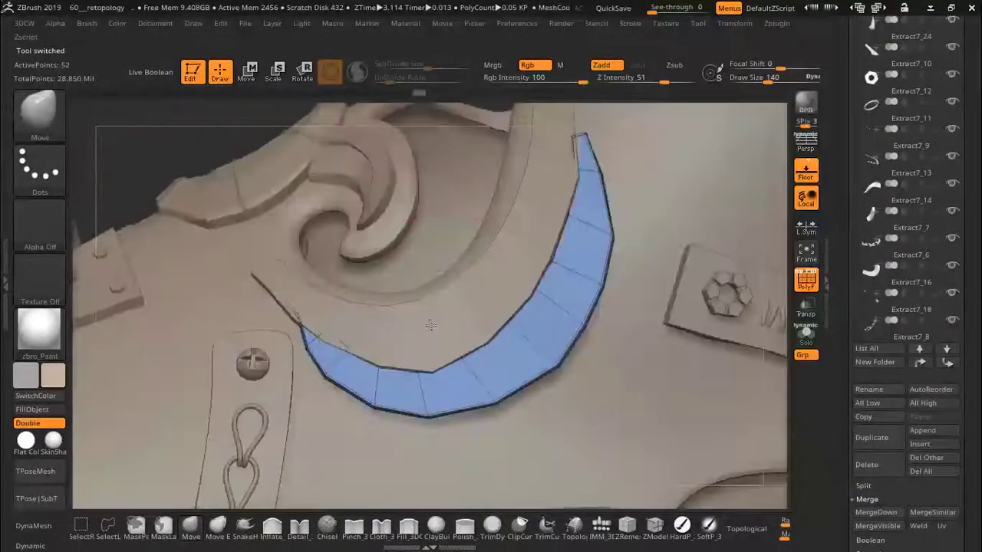
right_click_drag(310, 300, 578, 188)
right_click_drag(570, 153, 533, 269)
left_click(509, 286, "alt")
right_click_drag(786, 537, 808, 518)
left_click(249, 73)
mouse_move(460, 322)
right_mouse_down()
mouse_move(537, 292)
mouse_move(491, 330)
mouse_move(460, 306)
mouse_move(559, 456)
mouse_move(445, 385)
mouse_move(491, 306)
mouse_move(784, 336)
right_mouse_up()
key("q")
Examine the isolated boot mesh and its polygroups around the inner strip in Solo mode, and restore the full view without polyframe
left_click(445, 386, "ctrl+shift")
left_click(806, 335)
right_click_drag(498, 299, 499, 261, "ctrl")
left_click(515, 353, "ctrl+shift")
left_click_drag(974, 100, 974, 537)
left_click(498, 329, "ctrl+shift")
right_click_drag(499, 307, 431, 267, "ctrl")
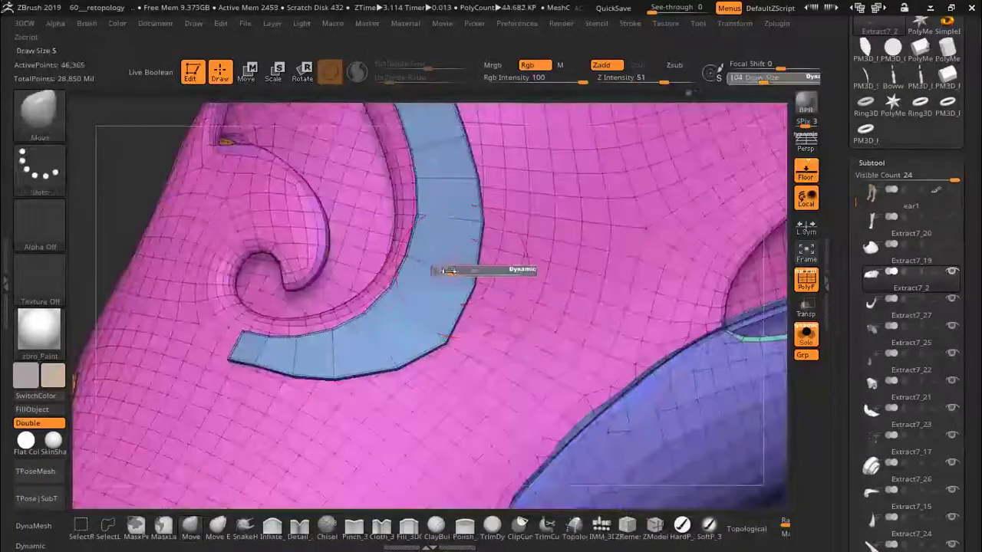
left_click_drag(450, 271, 440, 271)
mouse_move(452, 271)
right_mouse_down("ctrl")
mouse_move(468, 195)
mouse_move(495, 289)
mouse_move(491, 238)
mouse_move(640, 312)
mouse_move(620, 314)
mouse_move(535, 259)
right_mouse_up("ctrl")
left_click(551, 381)
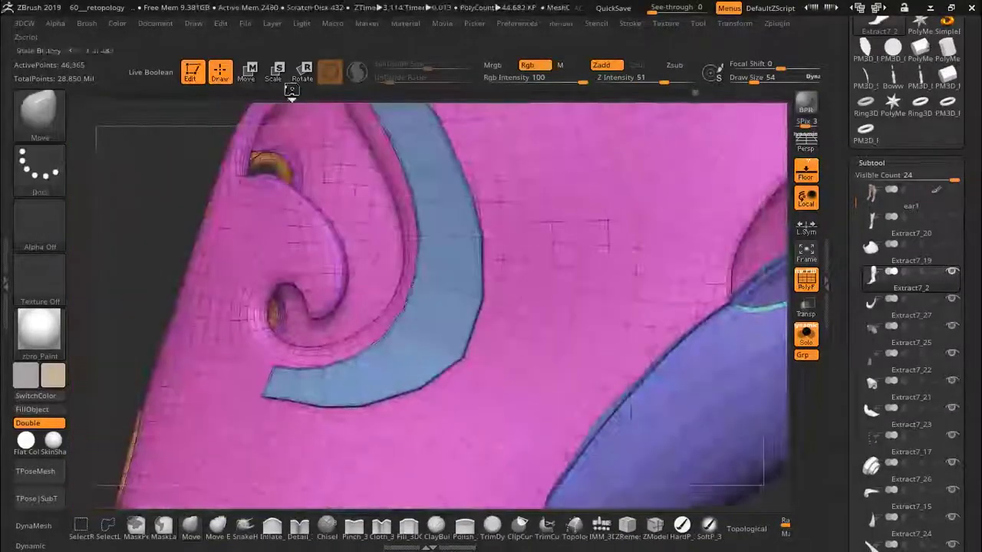
mouse_move(291, 90)
right_mouse_down("ctrl")
mouse_move(567, 330)
mouse_move(603, 303)
right_mouse_up("ctrl")
right_click_drag(583, 338, 485, 250)
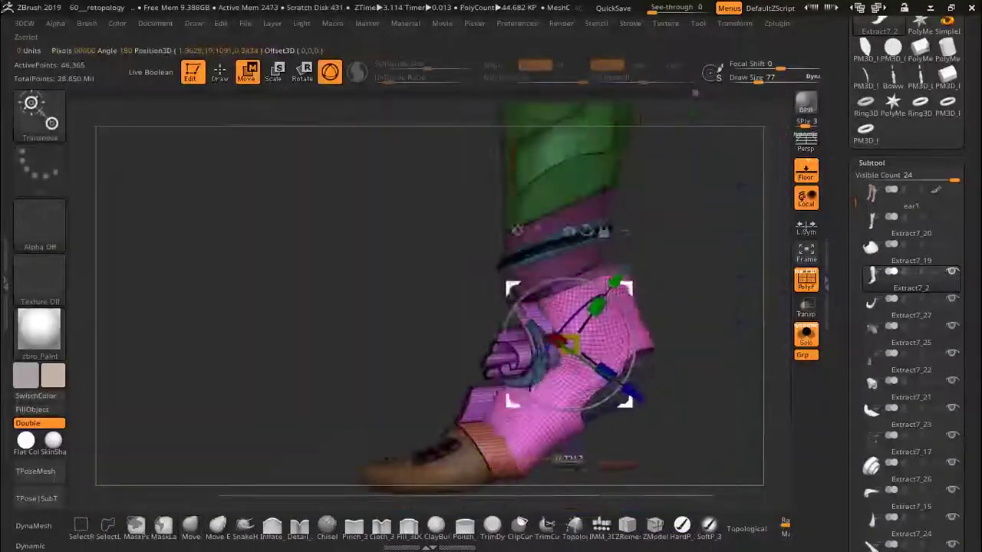
right_click_drag(683, 313, 368, 207, "ctrl")
key("shift+f")
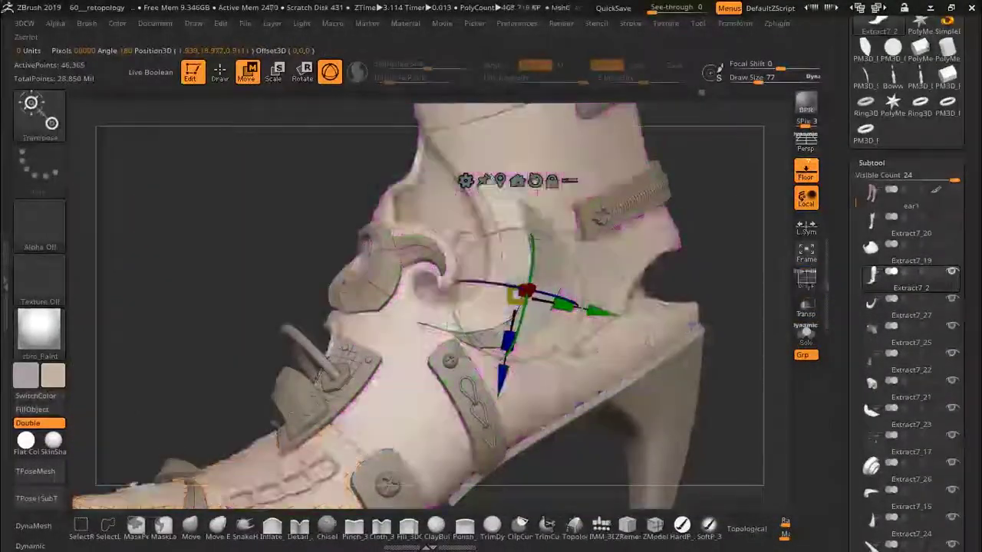
Select the outer crescent and check how it overlaps the inner strip from several angles
key("q")
mouse_move(530, 345)
right_mouse_down("alt")
mouse_move(603, 333)
mouse_move(614, 383)
right_mouse_up("alt")
left_click(603, 333, "alt")
right_click_drag(614, 307, 542, 191)
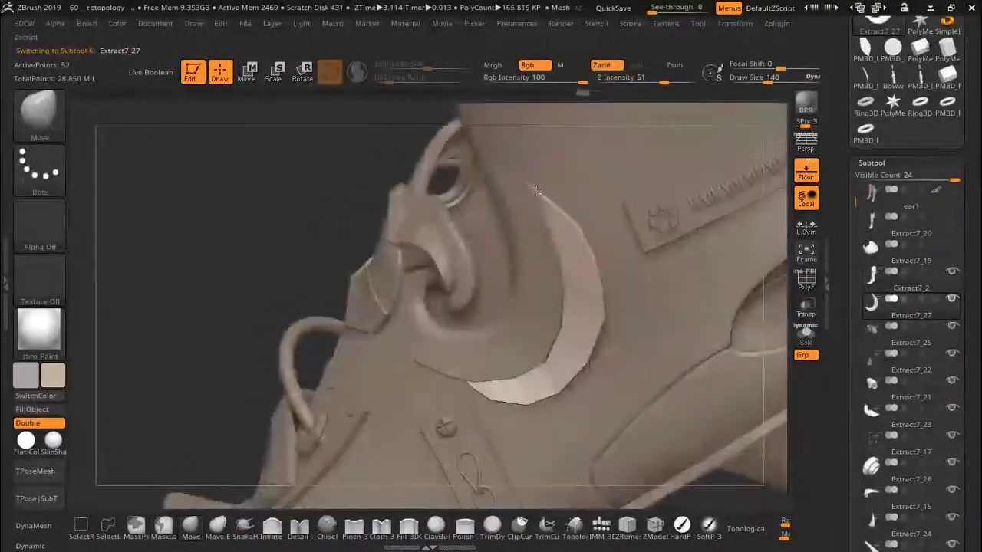
right_click_drag(541, 358, 751, 495)
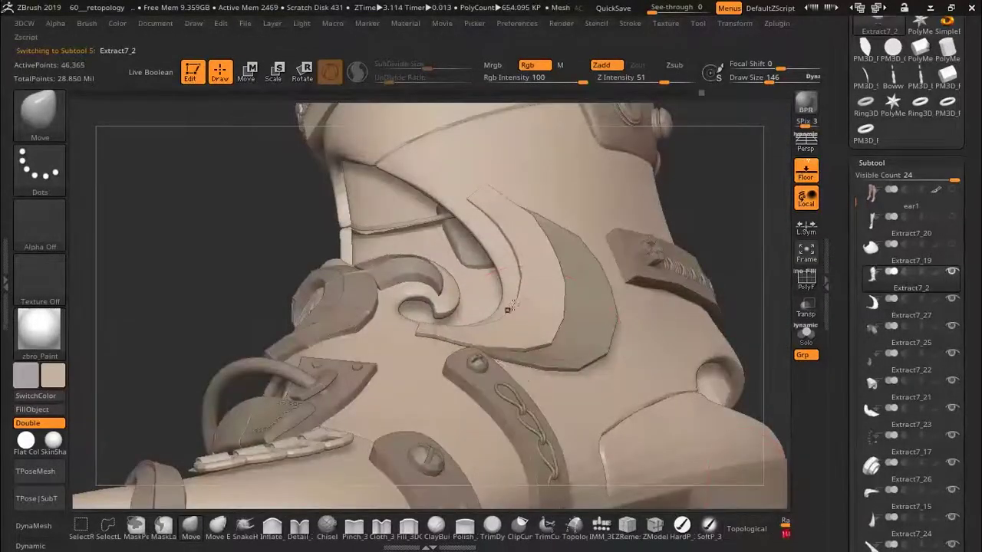
Collapse the squared ends of the inner strip into sharp points with the ZModeler brush
key("shift+f")
right_click_drag(546, 330, 539, 325)
right_click_drag(546, 253, 394, 349)
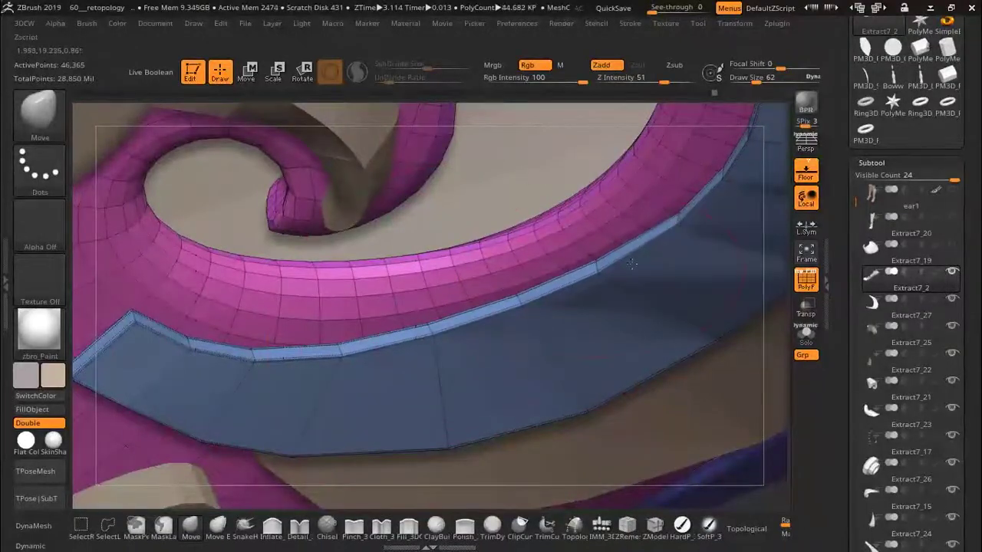
right_click_drag(600, 261, 258, 213)
key("b")
key("z")
key("m")
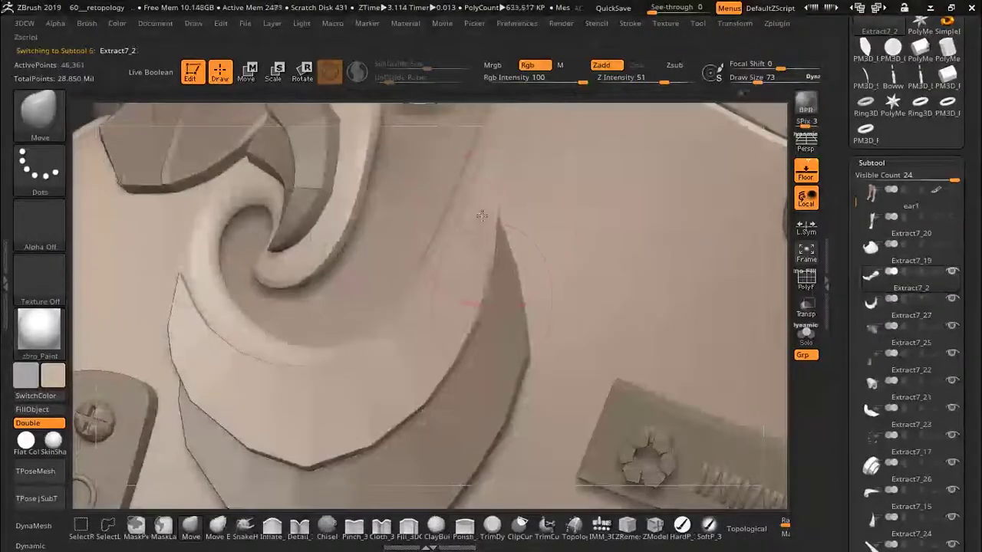
Select the outer crescent, Extract7_27, and widen it toward the heel and ankle strap with the Move brush
left_click(495, 293, "alt")
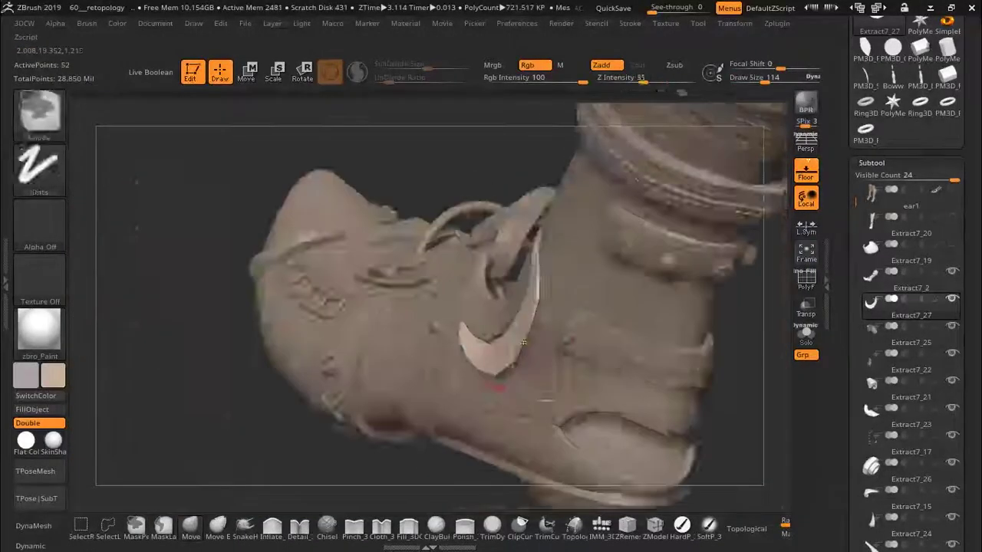
left_click(925, 284)
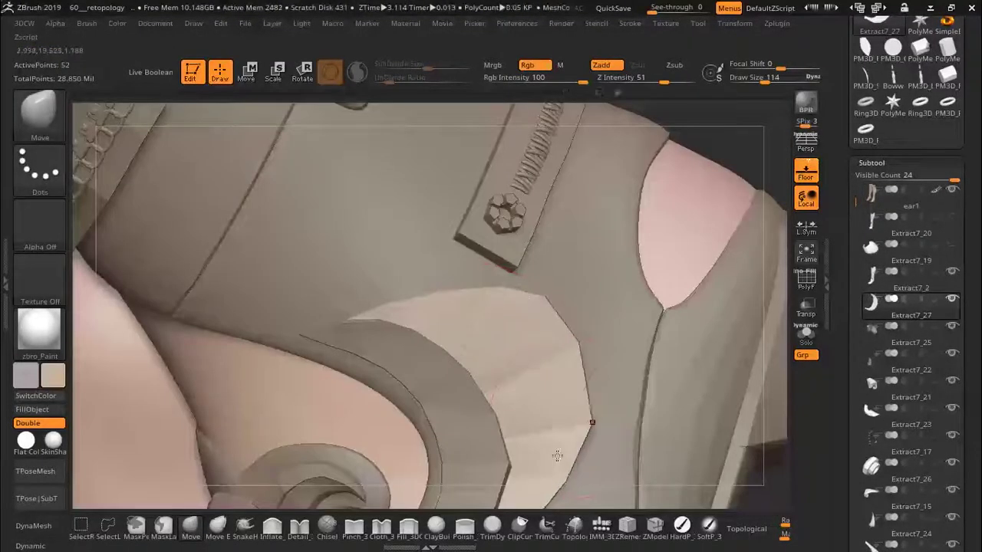
right_click_drag(568, 443, 532, 367, "alt")
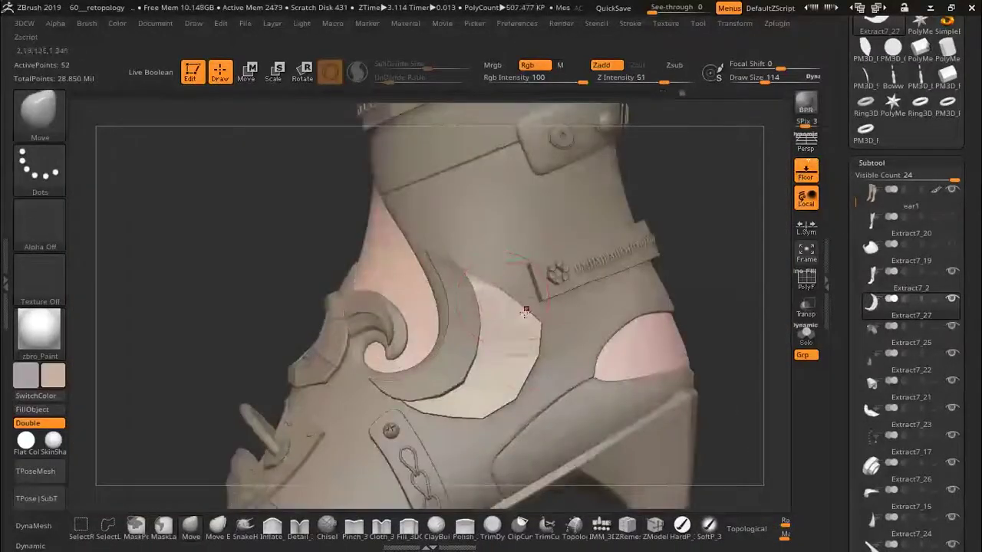
Duplicate the outer crescent and shape the copy into a third layer behind it with the Move brush
right_click_drag(463, 404, 475, 361)
right_click_drag(433, 408, 463, 292)
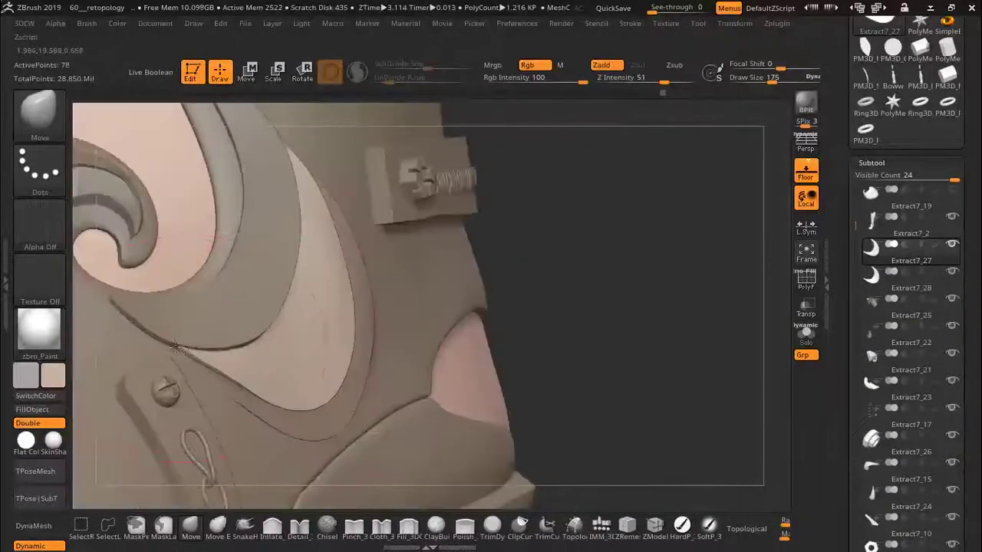
left_click(406, 309, "alt")
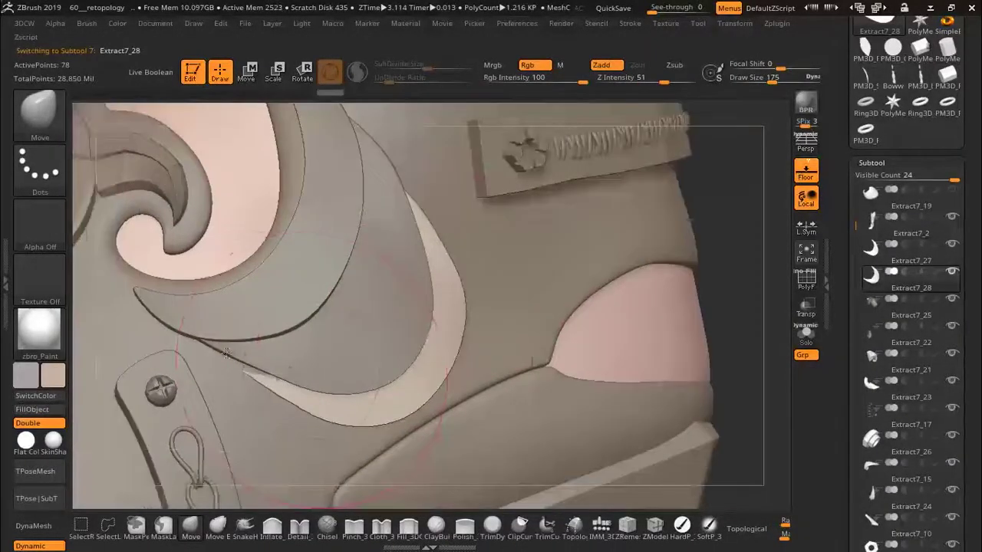
Adjust the edges at the inner strip's upper tip with ZModeler and turn on dynamic subdivision for the boot mesh
left_click(405, 252, "alt")
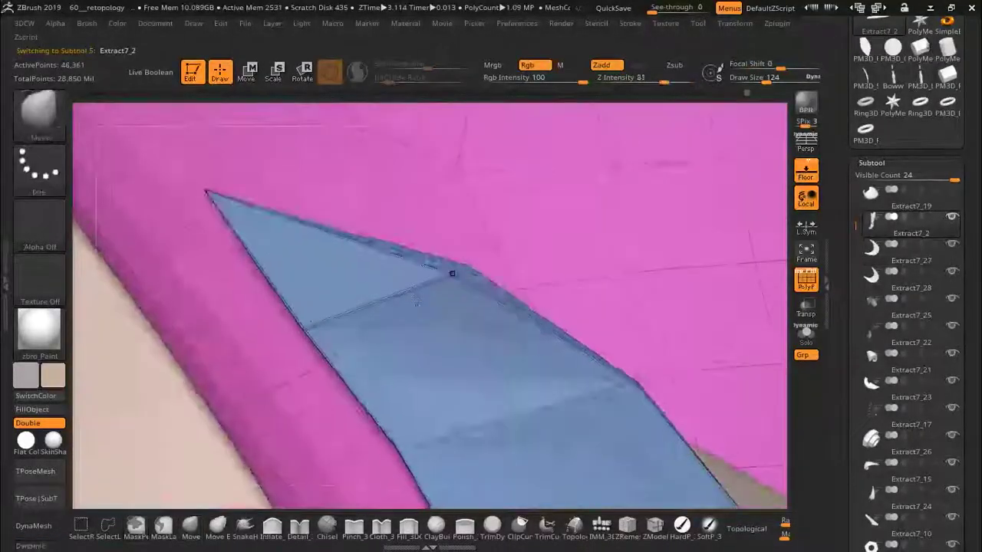
key("b")
key("z")
key("m")
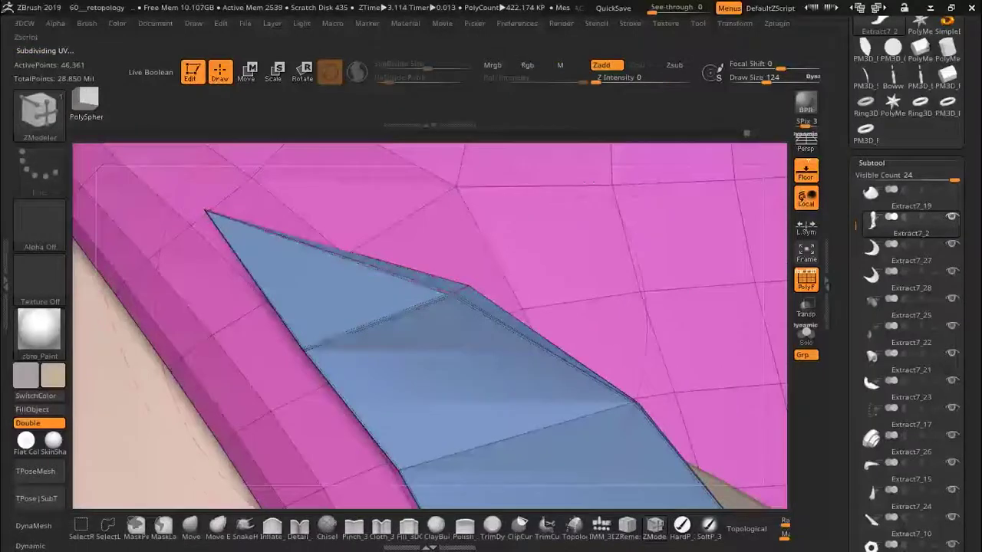
key("space")
left_click(283, 102)
left_click(281, 117)
left_click(375, 320, "alt")
key("ctrl+z")
key("d")
right_click_drag(376, 320, 265, 270)
key("space")
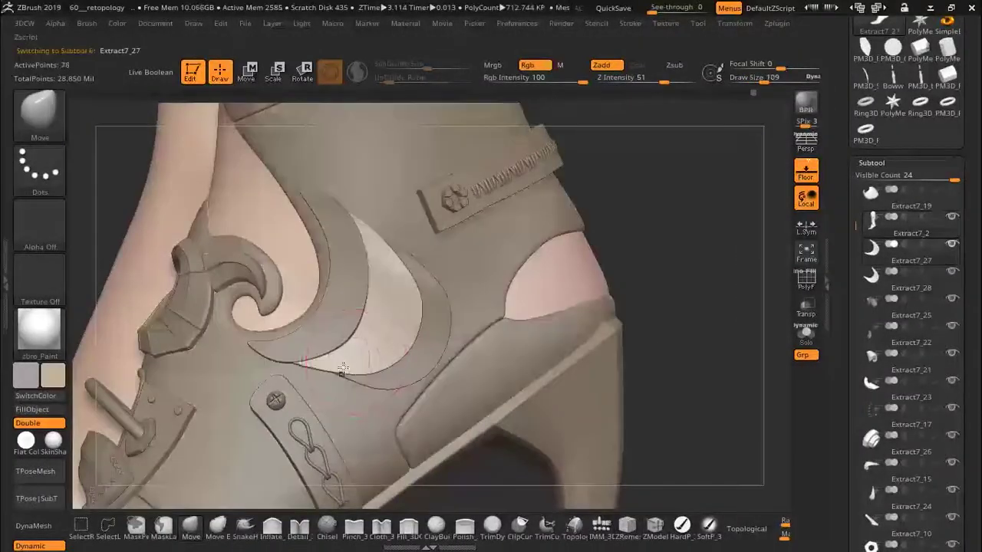
Hide the bare leg subtool so only the boot and its trim pieces are displayed, and select the boot mesh
left_click(394, 253, "alt")
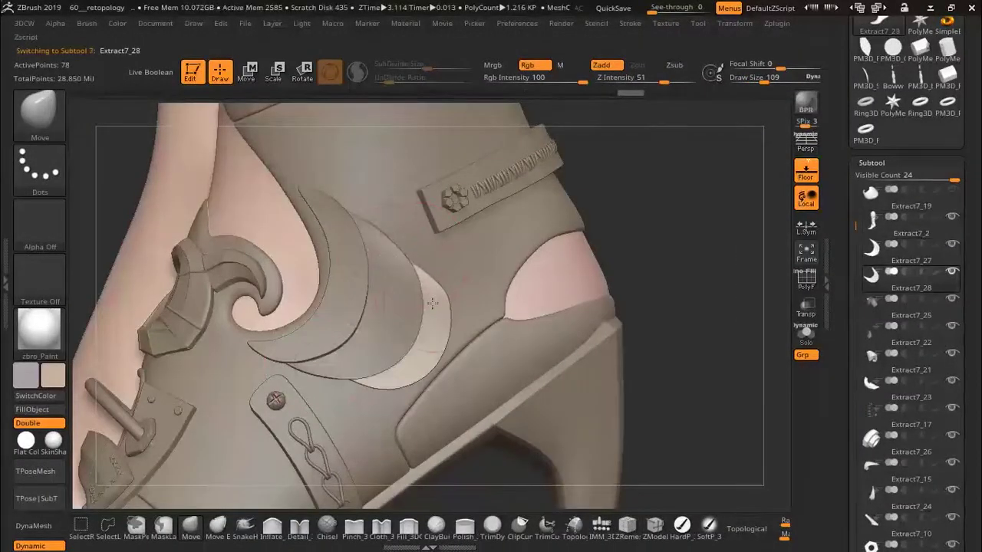
left_click(407, 359, "ctrl+shift")
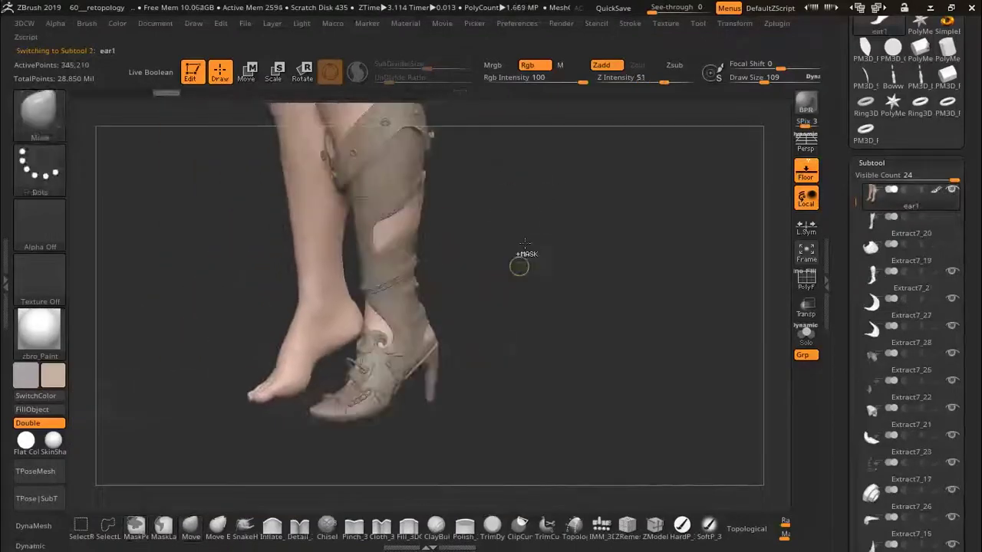
left_click_drag(521, 259, 516, 217)
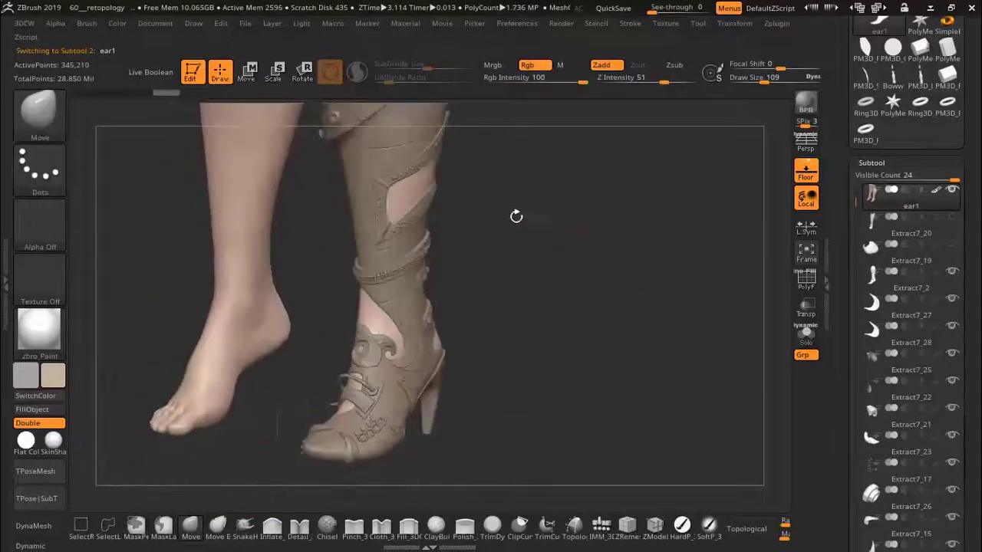
left_click(952, 190)
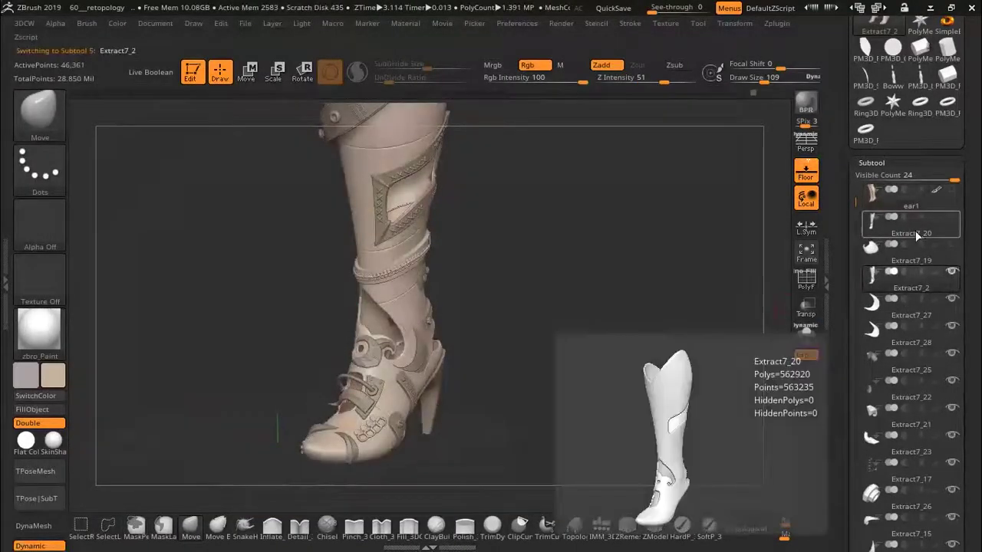
left_click(872, 395)
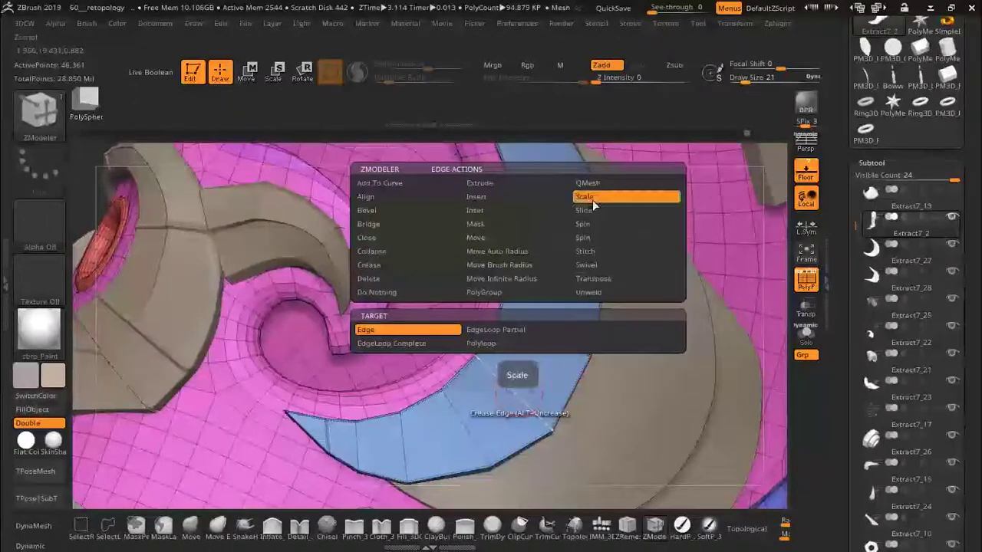
Try the ZModeler Scale edge action on the inner strip
left_click(592, 201)
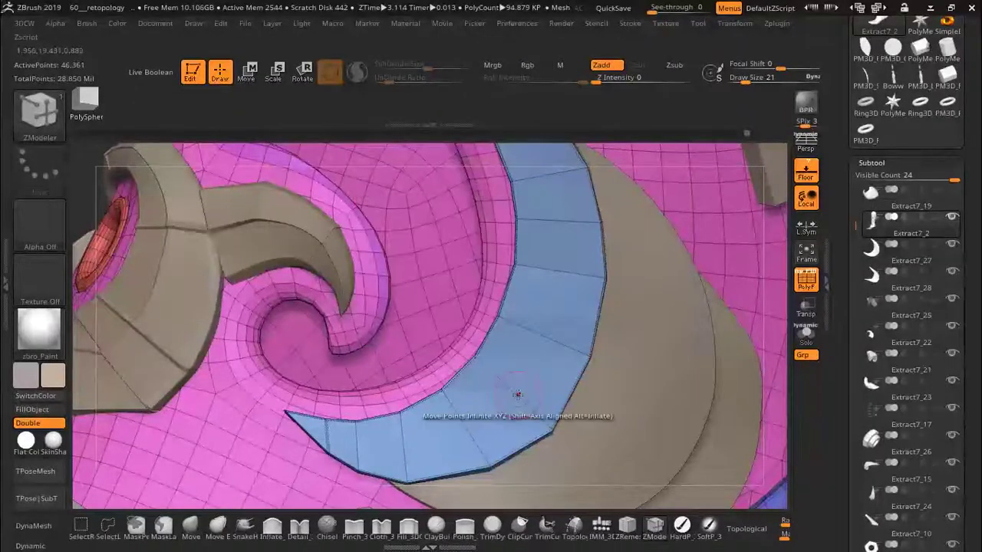
key("ctrl+z")
key("space")
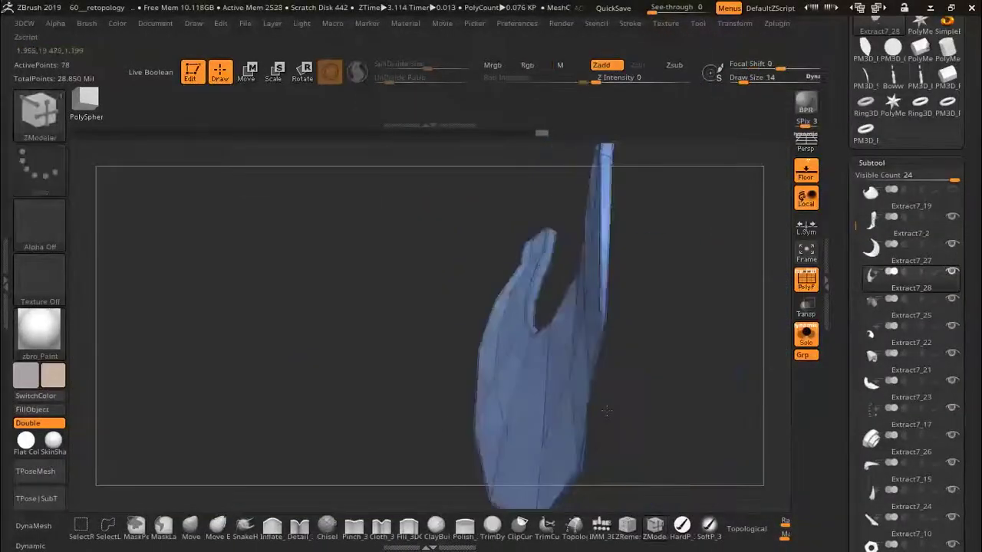
Switch to the Inflat brush to work on the thin edge of the soloed outermost crescent, Extract7_28
left_click(622, 399)
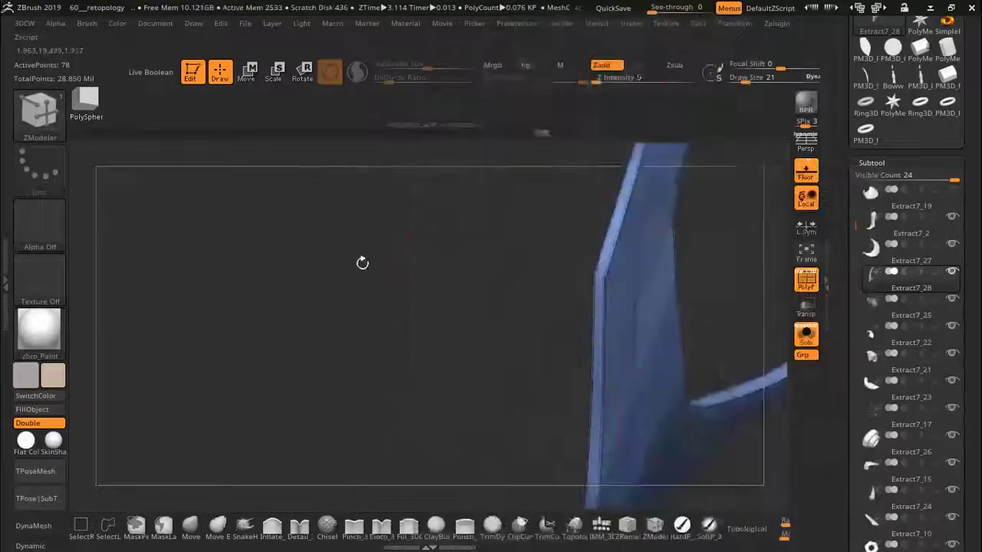
right_click_drag(622, 359, 692, 326)
key("b")
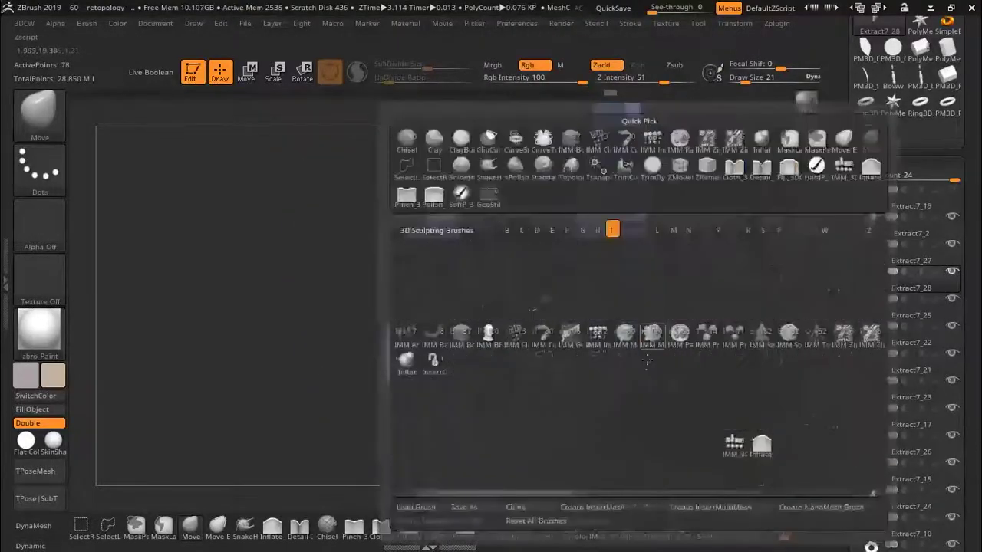
key("i")
key("n")
mouse_move(629, 389)
right_mouse_down()
mouse_move(616, 355)
mouse_move(606, 366)
mouse_move(624, 301)
mouse_move(606, 307)
mouse_move(607, 285)
right_mouse_up()
Return to the Move brush and adjust its draw size for the outermost crescent's edge
key("b")
key("m")
key("v")
key("s")
left_click_drag(608, 284, 618, 285)
right_click_drag(618, 285, 598, 260)
Refine the outermost crescent's shape with the Move brush, then turn off polyframe and Solo to show the whole boot
key("b")
key("m")
key("v")
right_click_drag(573, 224, 447, 289, "ctrl")
left_click_drag(332, 285, 350, 274)
key("shift+f")
right_click_drag(566, 276, 571, 222, "ctrl")
left_click(805, 334)
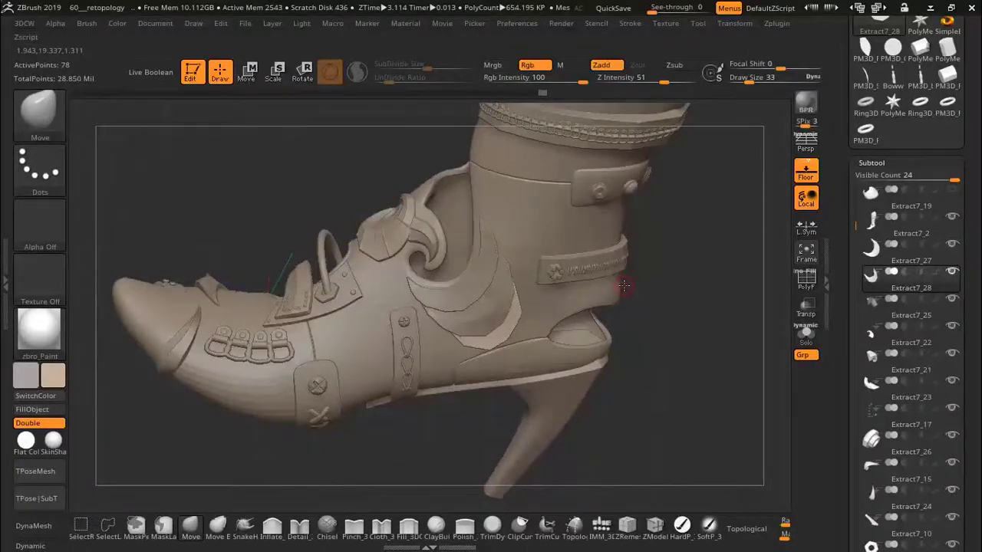
Review the three layered crescents from the side of the boot and select the boot mesh
right_click_drag(607, 285, 658, 308)
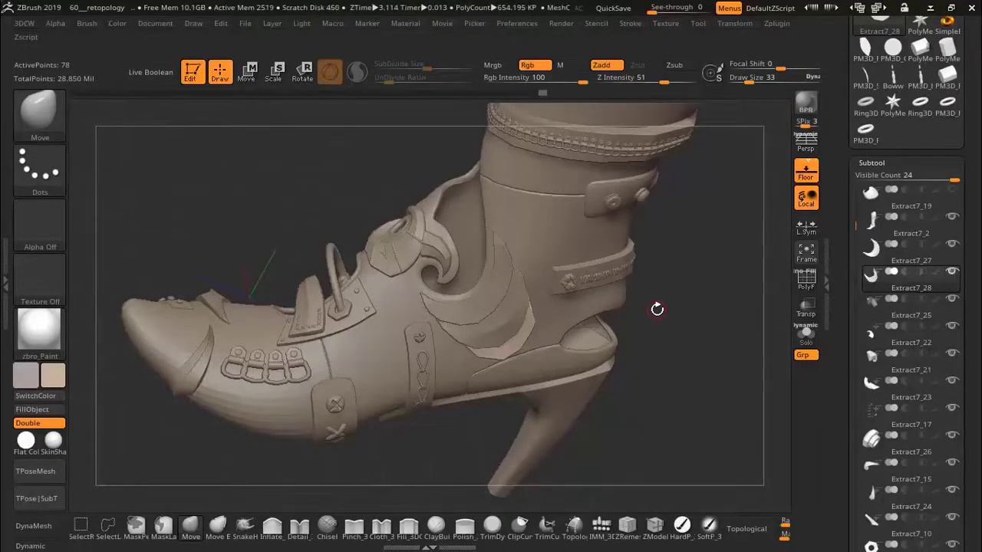
mouse_move(657, 310)
left_mouse_down()
mouse_move(427, 340)
mouse_move(460, 338)
left_mouse_up()
left_click(460, 337, "alt")
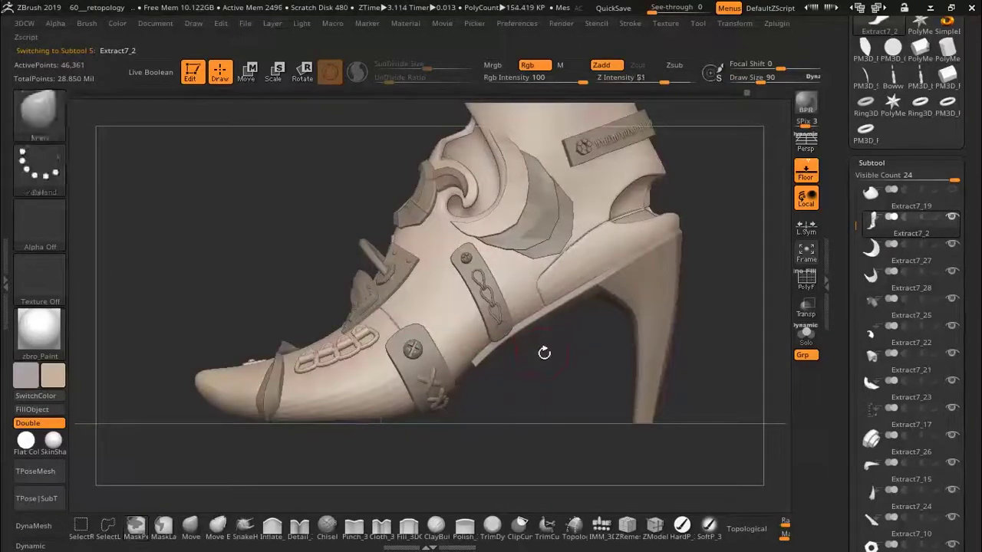
Lasso-mask the lower side of the boot mesh along the sole and trim the mask's edges
left_click(527, 300, "ctrl")
key("ctrl+z")
left_click(169, 212)
mouse_move(510, 265)
left_mouse_down("ctrl")
mouse_move(468, 384)
mouse_move(190, 372)
mouse_move(530, 460)
left_mouse_up("ctrl")
mouse_move(405, 333)
left_mouse_down()
mouse_move(624, 449)
mouse_move(583, 445)
left_mouse_up()
left_click(335, 281, "ctrl")
mouse_move(568, 230)
left_mouse_down()
mouse_move(527, 230)
mouse_move(560, 234)
left_mouse_up()
left_click_drag(177, 383, 259, 220, "ctrl+alt")
left_click_drag(235, 399, 287, 195, "ctrl+alt")
mouse_move(529, 164)
left_mouse_down()
mouse_move(495, 170)
mouse_move(514, 172)
left_mouse_up()
Switch the mask stroke to FreeHand, adjust the draw size and paint the mask along the inner side of the sole toward the toe
left_click(48, 169, "ctrl")
left_click(221, 186, "ctrl")
right_click_drag(295, 261, 299, 298, "ctrl")
key("s")
left_click(300, 297)
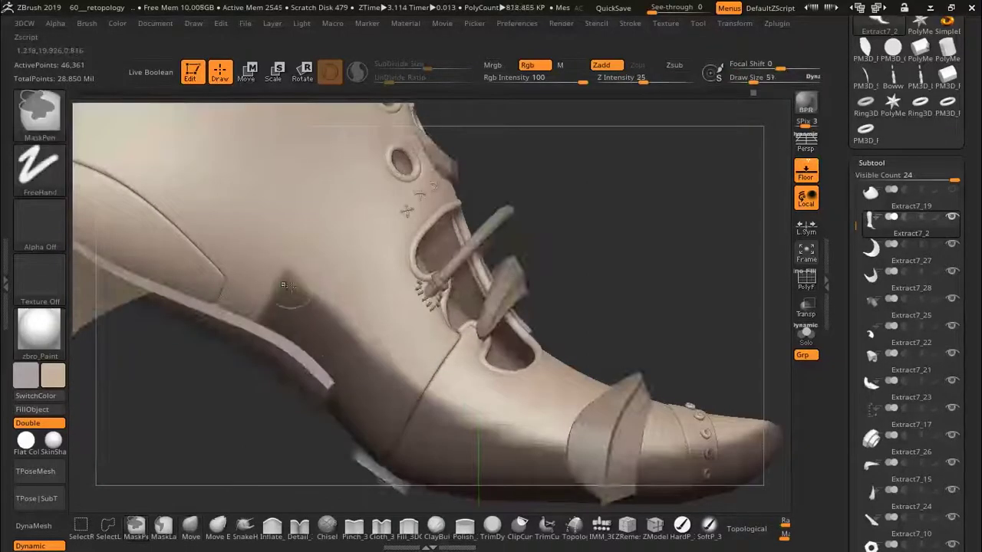
mouse_move(485, 425)
left_mouse_down("ctrl")
mouse_move(656, 444)
mouse_move(756, 440)
left_mouse_up("ctrl")
Isolate part of the boot mesh and paint the mask's pointed corner at the arch in front of the heel, with draw size 58
mouse_move(683, 394)
right_mouse_down("alt")
mouse_move(511, 339)
mouse_move(522, 429)
mouse_move(531, 305)
mouse_move(478, 306)
mouse_move(515, 284)
mouse_move(503, 230)
mouse_move(445, 291)
right_mouse_up("alt")
key("s")
left_click(516, 285, "ctrl+shift")
left_click(564, 224, "ctrl+shift")
key("s")
mouse_move(530, 265)
right_mouse_down("ctrl")
mouse_move(491, 207)
mouse_move(499, 253)
mouse_move(537, 250)
mouse_move(575, 263)
mouse_move(629, 333)
mouse_move(513, 401)
mouse_move(488, 280)
mouse_move(421, 271)
right_mouse_up("ctrl")
left_click_drag(509, 224, 506, 237, "ctrl")
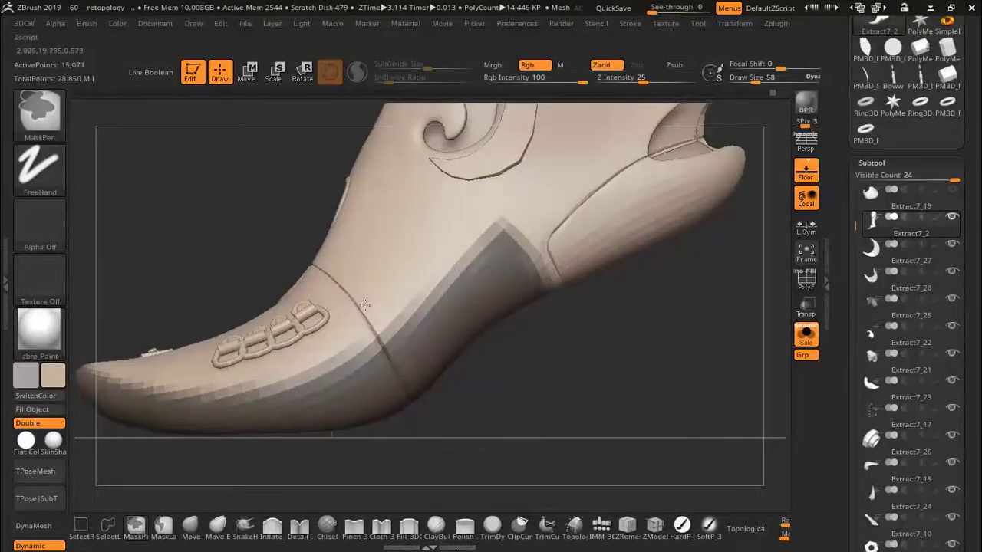
Show the full boot mesh again and refine the mask around the toe and lower front with the Lasso stroke
mouse_move(499, 239)
right_mouse_down()
mouse_move(392, 333)
mouse_move(318, 303)
mouse_move(383, 289)
mouse_move(408, 367)
right_mouse_up()
left_click(318, 302, "ctrl+shift")
left_click_drag(409, 367, 391, 252, "ctrl+alt+shift")
mouse_move(440, 302)
right_mouse_down("ctrl")
mouse_move(333, 237)
mouse_move(429, 253)
right_mouse_up("ctrl")
left_click_drag(537, 368, 445, 192, "ctrl")
mouse_move(445, 191)
right_mouse_down()
mouse_move(563, 217)
mouse_move(370, 206)
mouse_move(450, 239)
right_mouse_up()
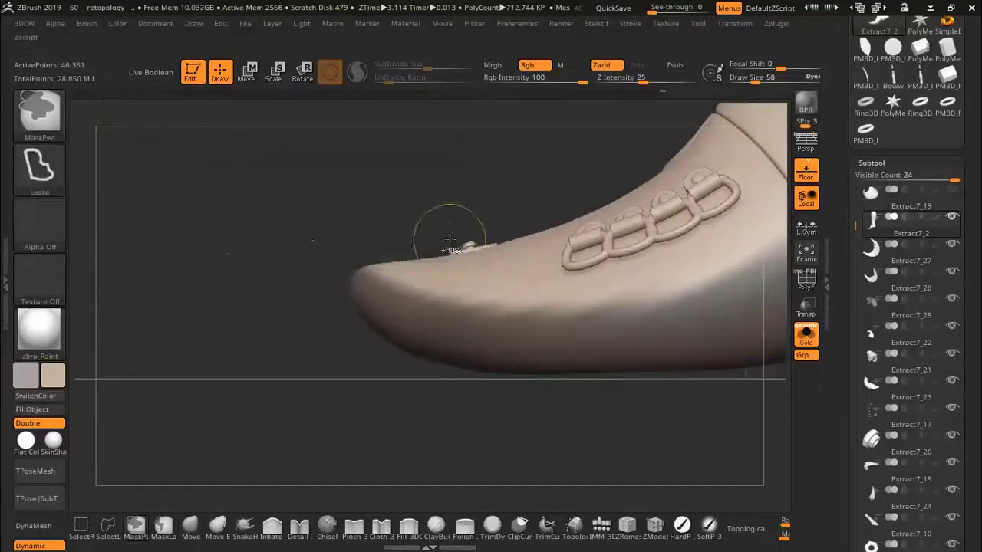
Return the mask stroke to FreeHand and reduce the draw size to 28 for the arch beside the heel seam
mouse_move(605, 296)
right_mouse_down()
mouse_move(629, 248)
mouse_move(374, 184)
mouse_move(383, 157)
right_mouse_up()
left_click_drag(384, 157, 325, 164, "ctrl+alt")
right_click_drag(325, 163, 397, 269, "ctrl")
left_click(39, 168, "ctrl")
left_click(222, 186, "ctrl")
key("[")
key("[")
key("[")
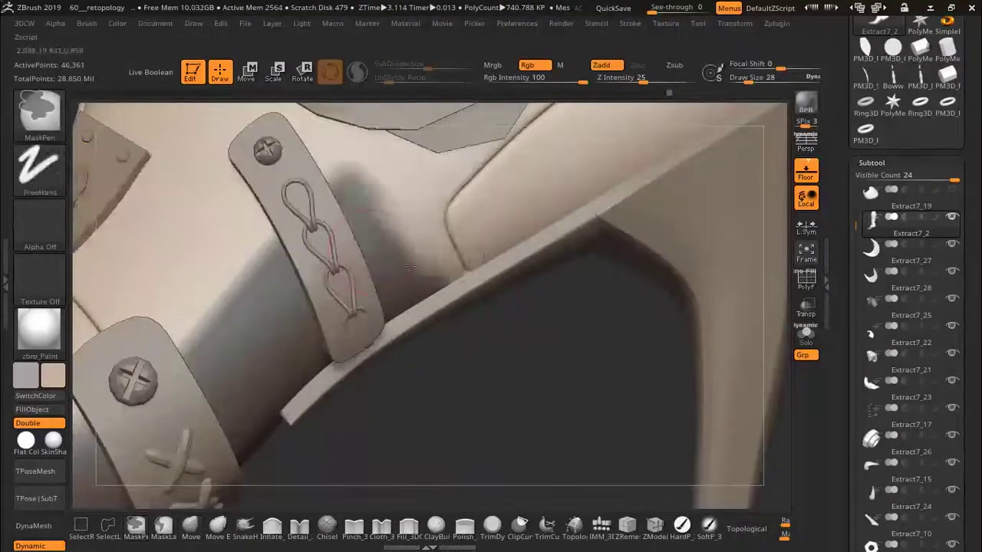
Raise the draw size to 65, solo the boot mesh and touch up the mask beneath the arch near the heel seam
mouse_move(356, 244)
right_mouse_down("ctrl")
mouse_move(429, 192)
mouse_move(431, 220)
mouse_move(604, 281)
mouse_move(560, 383)
right_mouse_up("ctrl")
key("s")
left_click_drag(333, 294, 347, 293)
left_click(346, 375, "ctrl")
left_click(346, 375, "ctrl")
mouse_move(346, 375)
right_mouse_down()
mouse_move(459, 323)
mouse_move(456, 340)
mouse_move(491, 307)
right_mouse_up()
left_click(805, 336)
right_click_drag(760, 344, 563, 284)
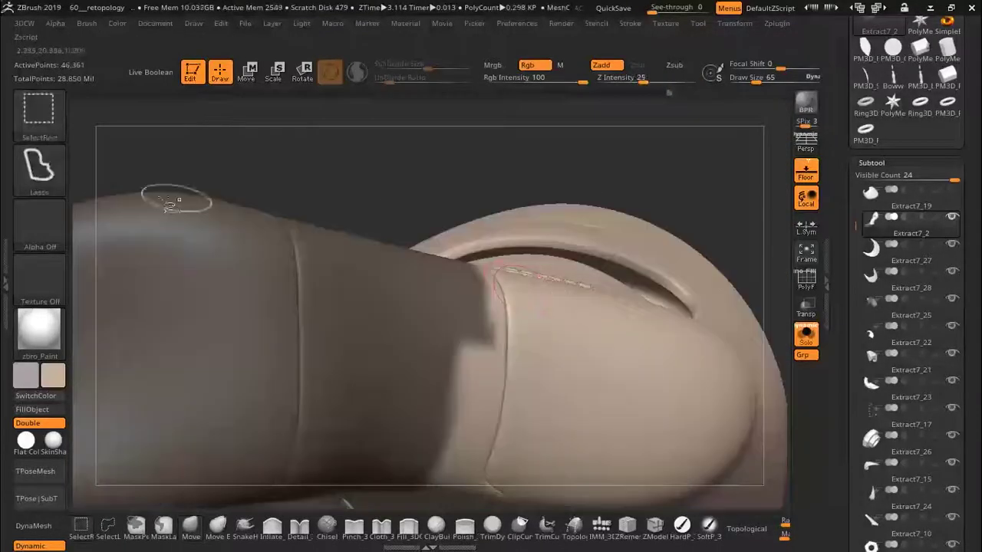
left_click_drag(553, 288, 551, 290, "ctrl+alt+shift")
left_click_drag(561, 326, 560, 325, "ctrl")
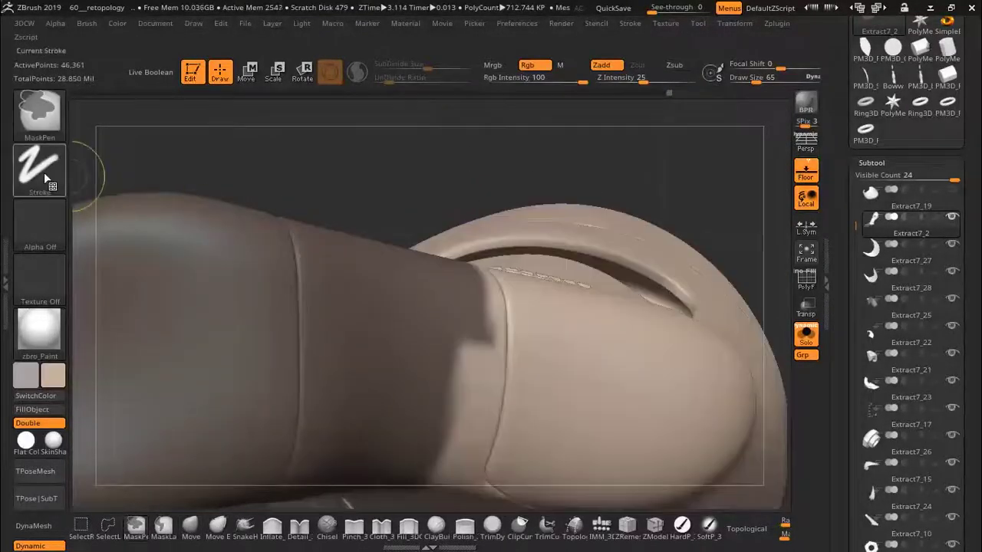
Switch the mask stroke to Lasso and clean up the mask across the underside and inner side of the soloed boot
left_click(39, 164)
left_click(164, 208)
mouse_move(449, 171)
left_mouse_down("ctrl")
mouse_move(450, 232)
mouse_move(449, 172)
left_mouse_up("ctrl")
left_click_drag(449, 173, 492, 153)
left_click_drag(500, 353, 341, 238)
right_click_drag(342, 235, 368, 253)
left_click_drag(338, 253, 353, 330, "ctrl+alt")
mouse_move(353, 330)
right_mouse_down()
mouse_move(491, 349)
mouse_move(430, 395)
mouse_move(384, 279)
mouse_move(449, 284)
right_mouse_up()
left_click(531, 247, "ctrl+alt")
right_click_drag(537, 244, 491, 307)
Expand the Geometry settings, return to the Subtool list and select Extract7_20 to inspect it in Solo
left_click_drag(975, 483, 979, 84)
left_click(875, 353)
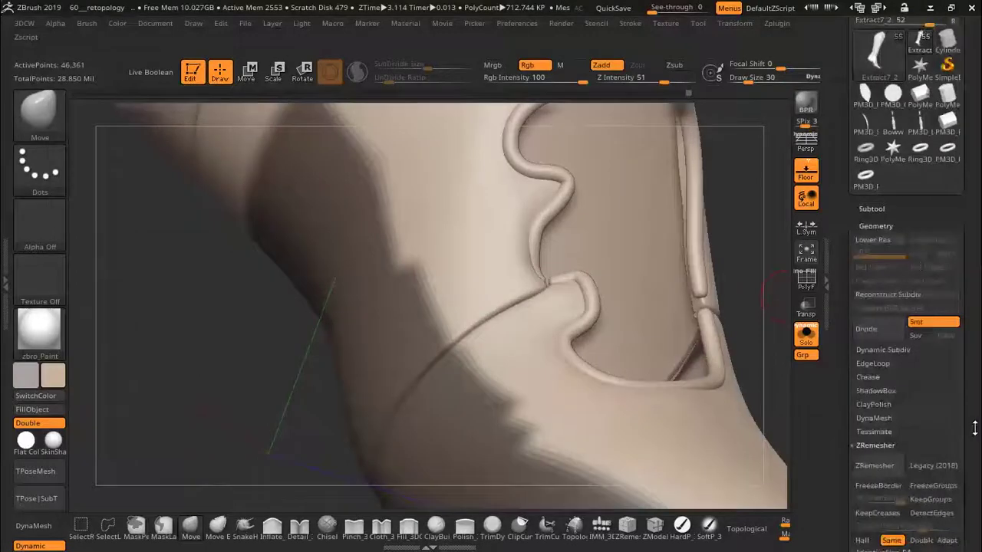
left_click(871, 209)
scroll(905, 267, "up", 3)
right_click_drag(184, 345, 171, 288, "ctrl")
left_click(875, 294)
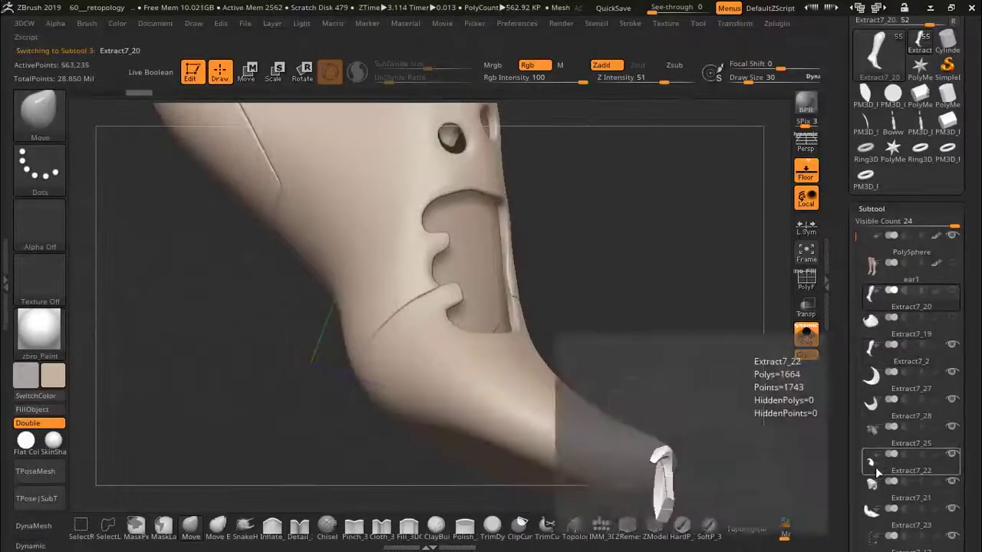
right_click_drag(625, 307, 619, 254, "ctrl")
right_click_drag(620, 253, 537, 268)
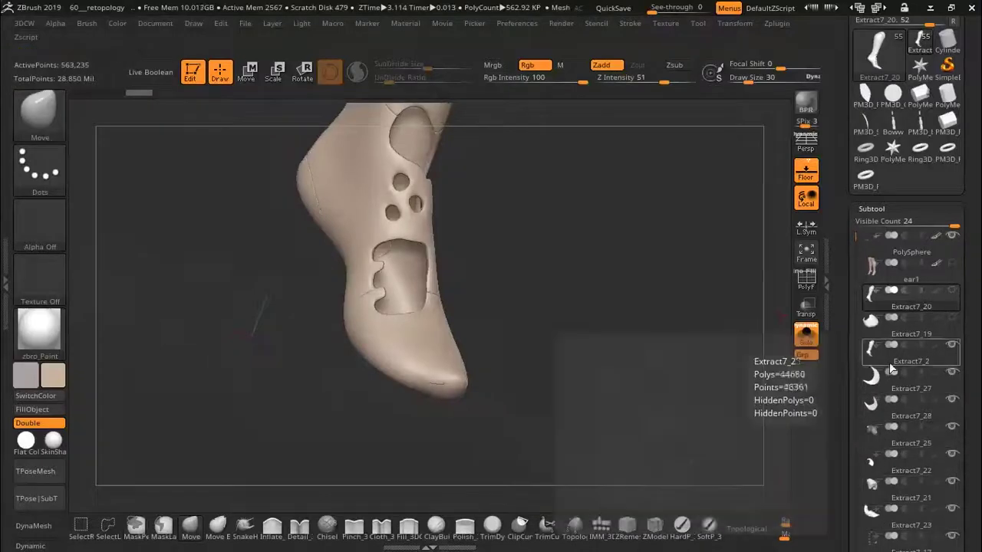
Compare Extract7_2 with Extract7_20 in Solo, ending on Extract7_20, and turn off Solo
left_click(891, 365)
right_click_drag(768, 332, 702, 338)
left_click(884, 308)
right_click_drag(688, 289, 744, 283)
left_click(806, 335)
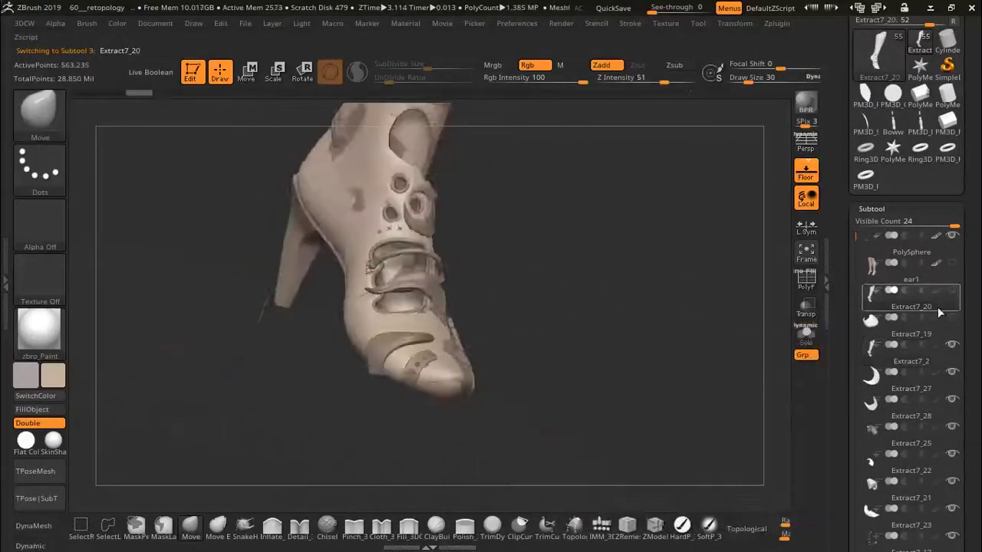
Hide Extract7_2, review the whole boot with Extract7_20 and Extract7_27 selected in turn, and reselect Extract7_2
left_click(952, 345)
right_click_drag(675, 306, 531, 314)
right_click_drag(531, 315, 593, 414)
left_click(893, 377)
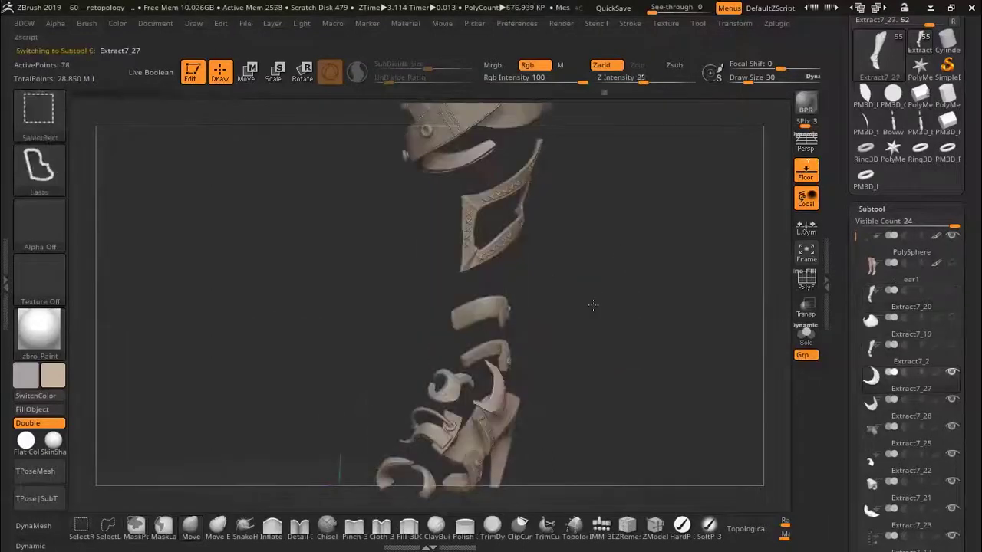
left_click(924, 310)
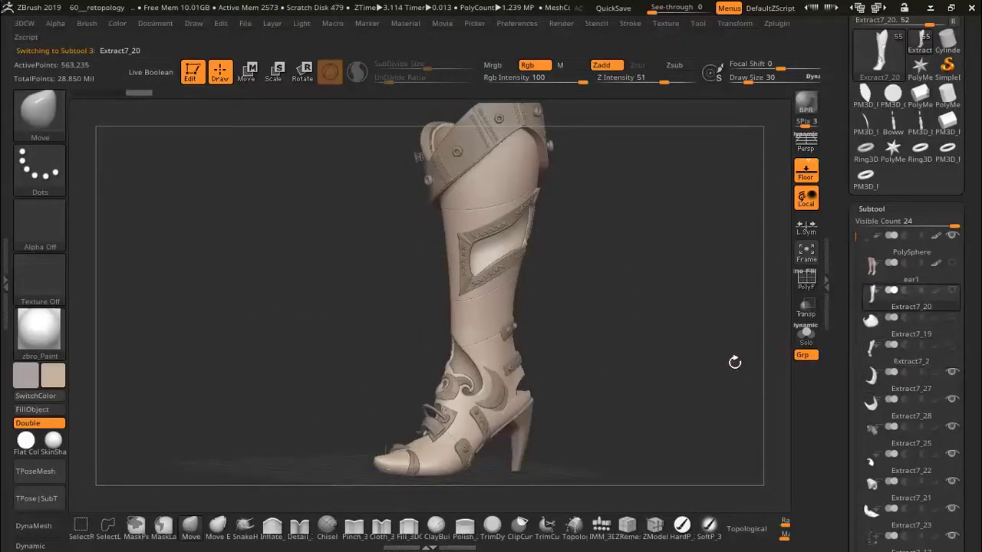
right_click_drag(748, 358, 690, 389, "ctrl")
right_click_drag(690, 389, 537, 284, "alt")
left_click(912, 359)
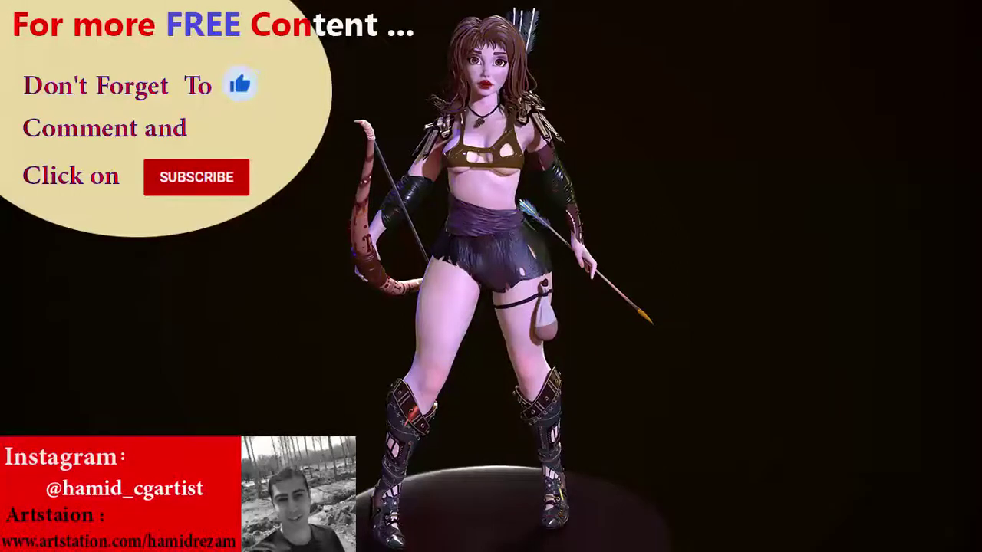